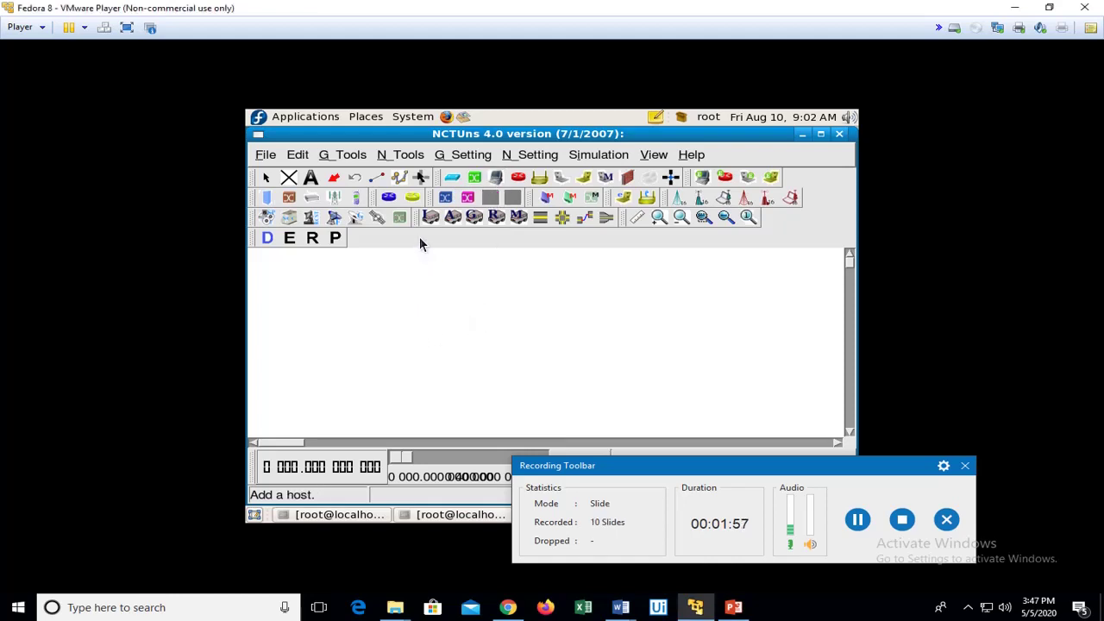
Place six hosts on the canvas, two in an upper row and four in a lower row.
left_click(448, 276)
left_click(656, 277)
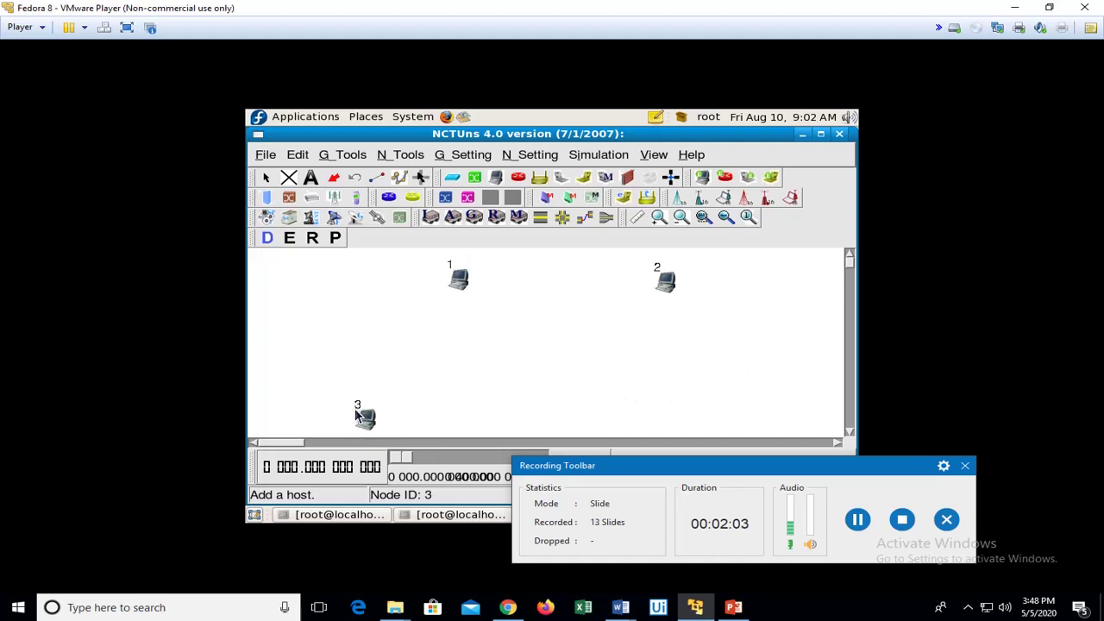
left_click(514, 422)
left_click(633, 426)
left_click(766, 422)
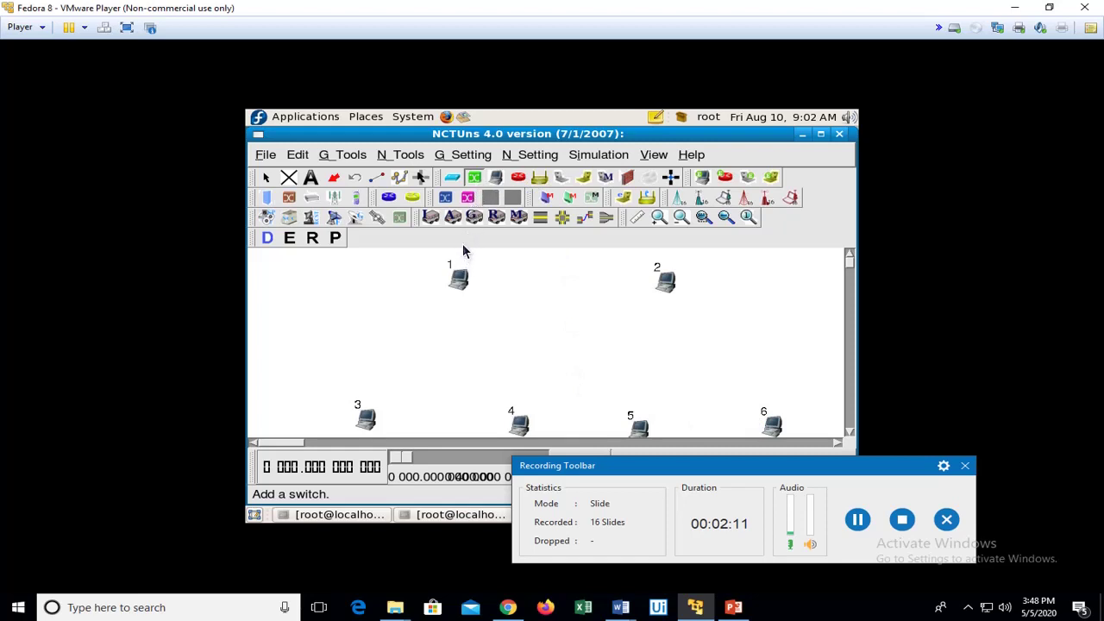
left_click(552, 368)
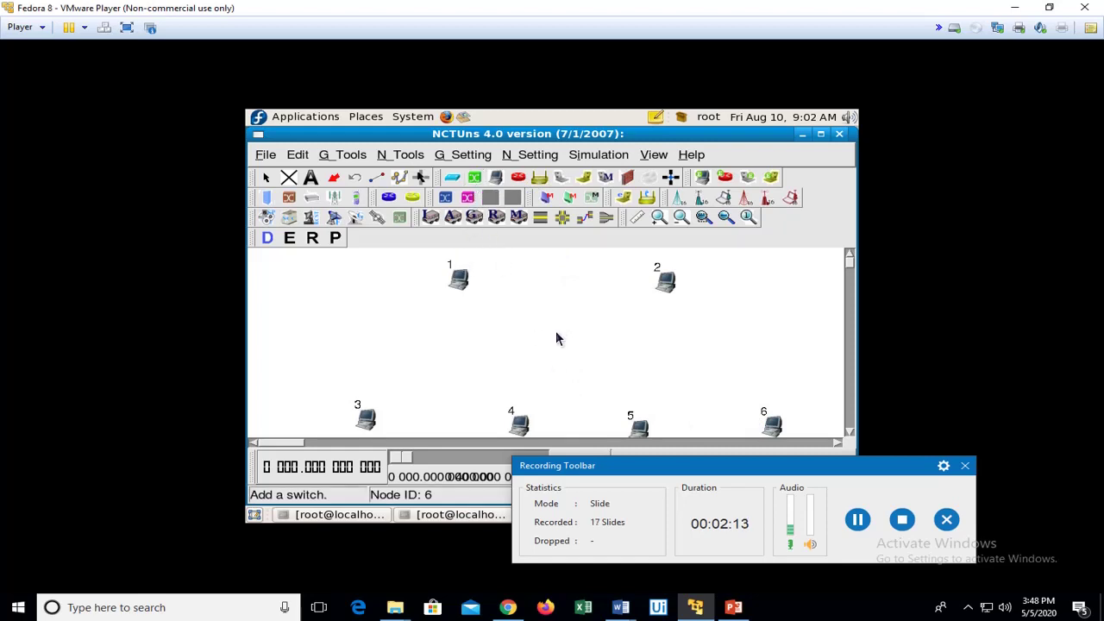
left_click(563, 336)
left_click(289, 177)
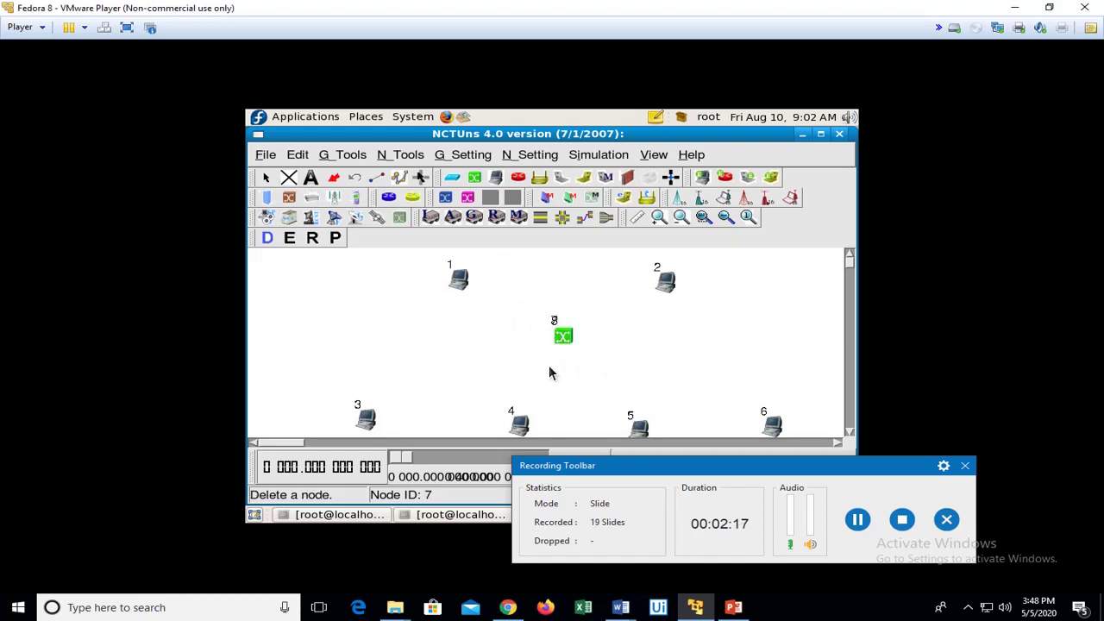
left_click(563, 343)
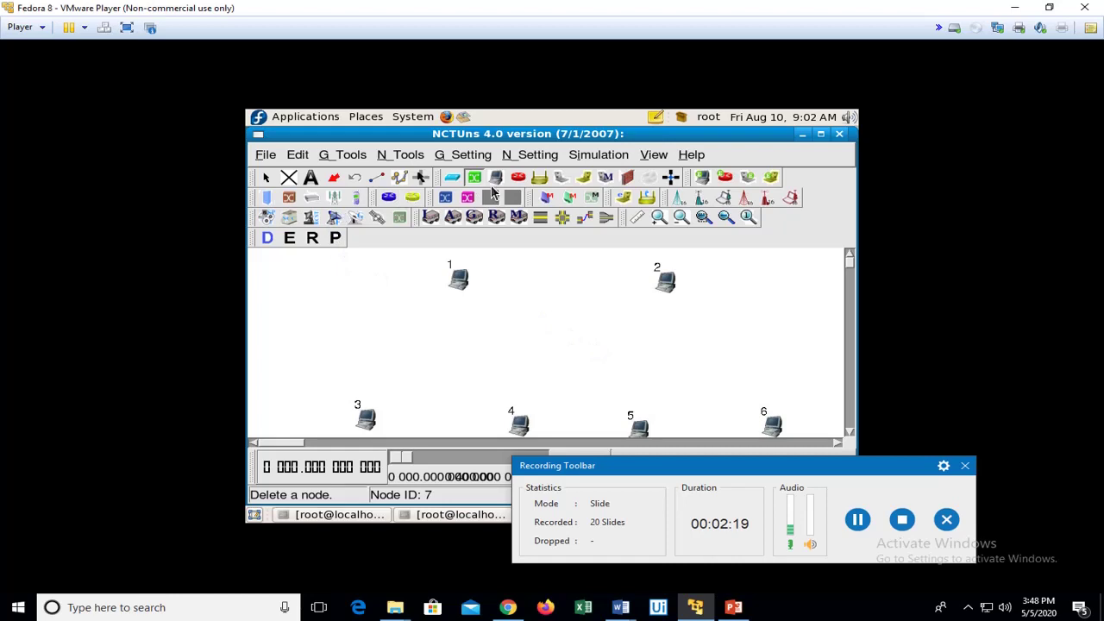
Place one switch in the middle of the hosts, and two hubs: one above hosts 3 and 4, one above hosts 5 and 6.
left_click(488, 217)
left_click(566, 331)
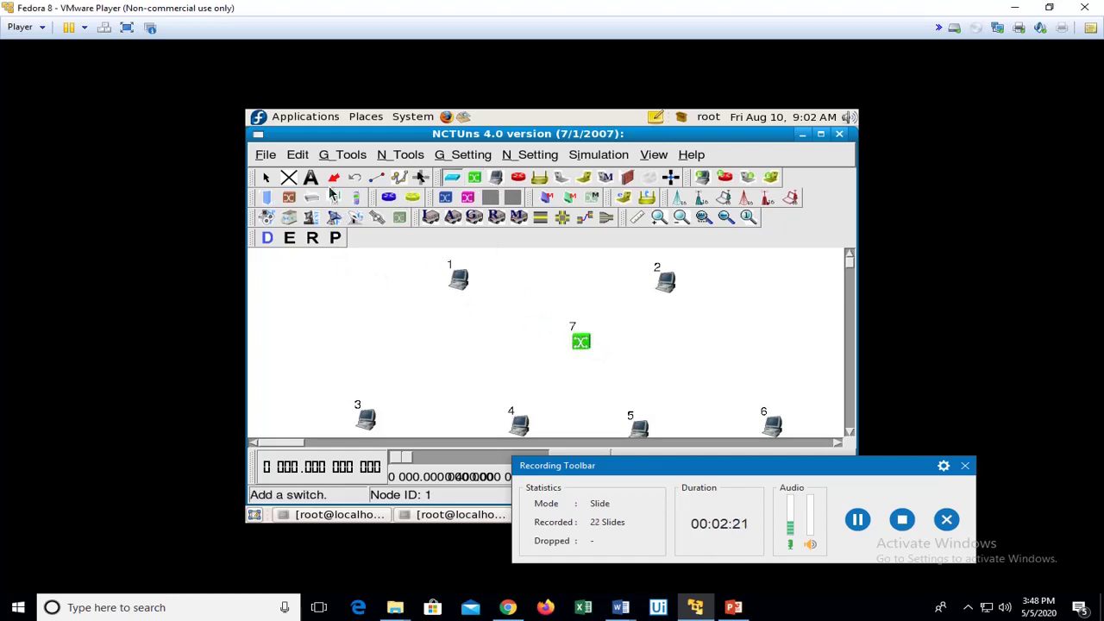
left_click(452, 177)
left_click(448, 371)
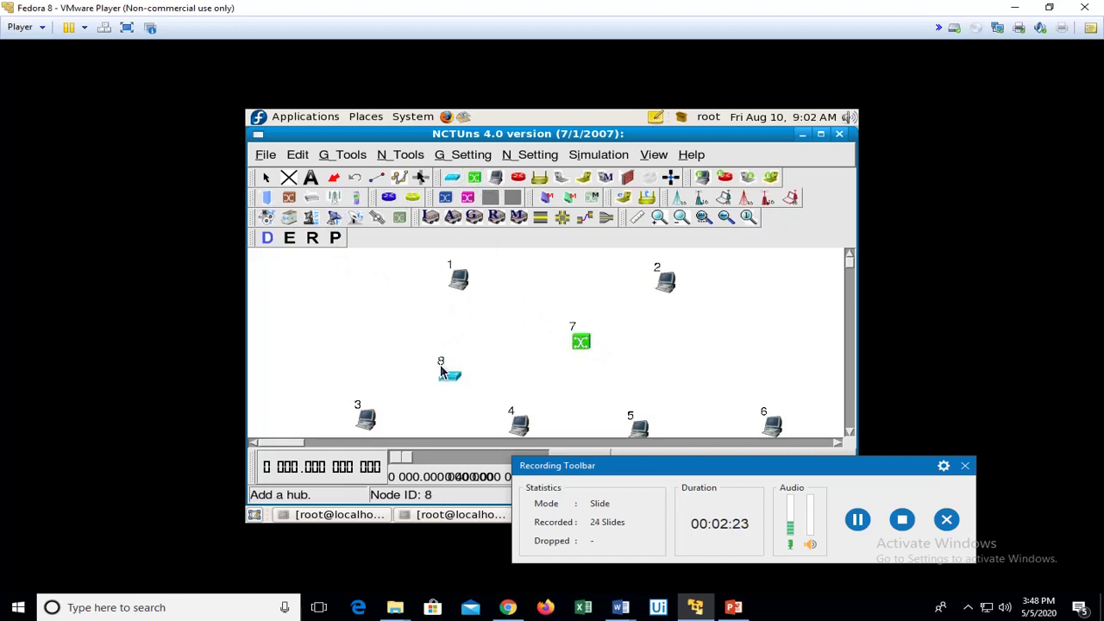
left_click(678, 382)
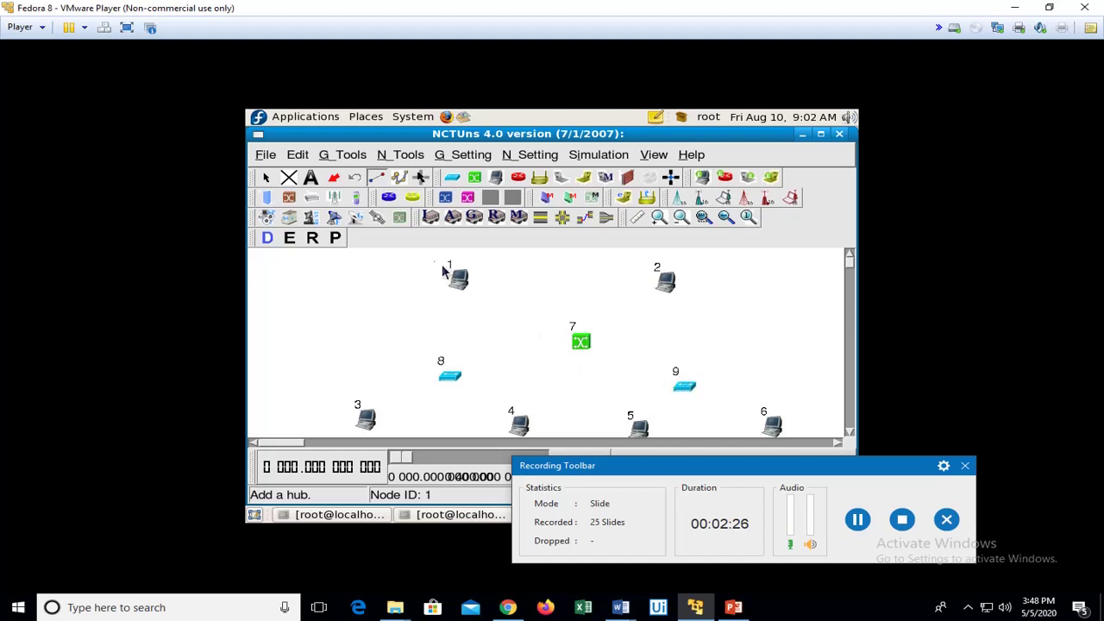
Link hosts 1 and 2 and both hubs to switch 7, hosts 3 and 4 to hub 8, and hosts 5 and 6 to hub 9.
left_click(377, 181)
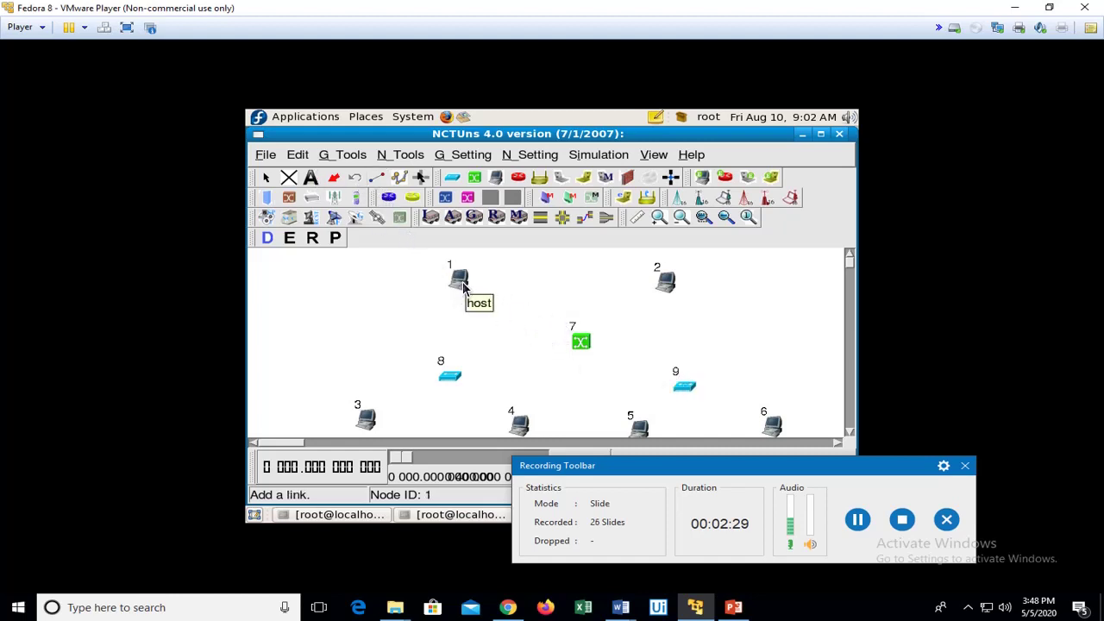
left_click_drag(464, 290, 653, 298)
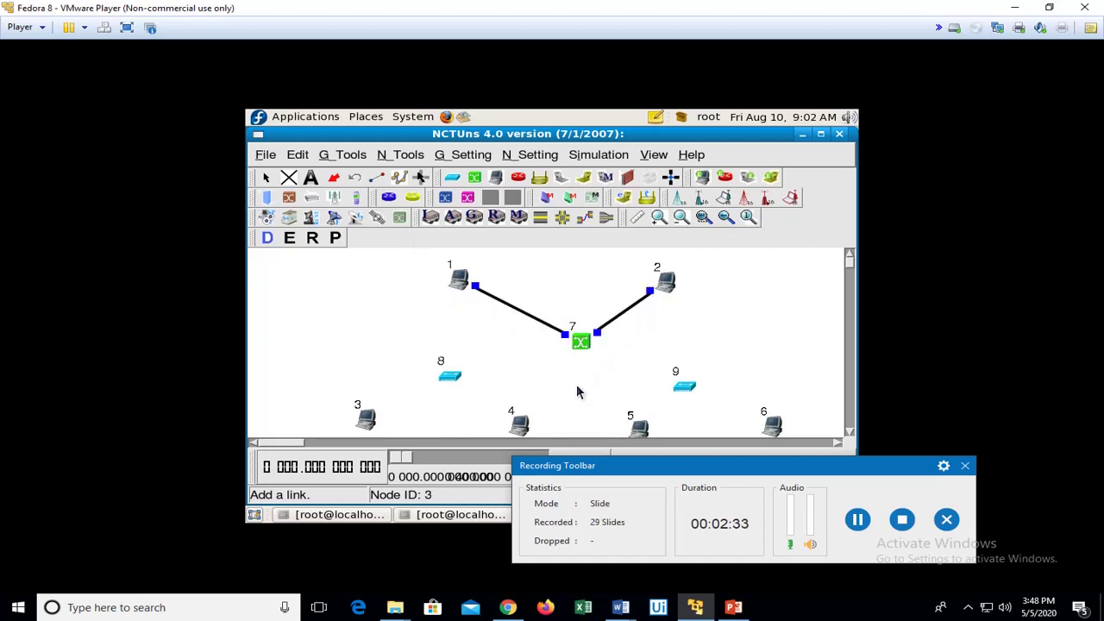
left_click_drag(366, 418, 444, 378)
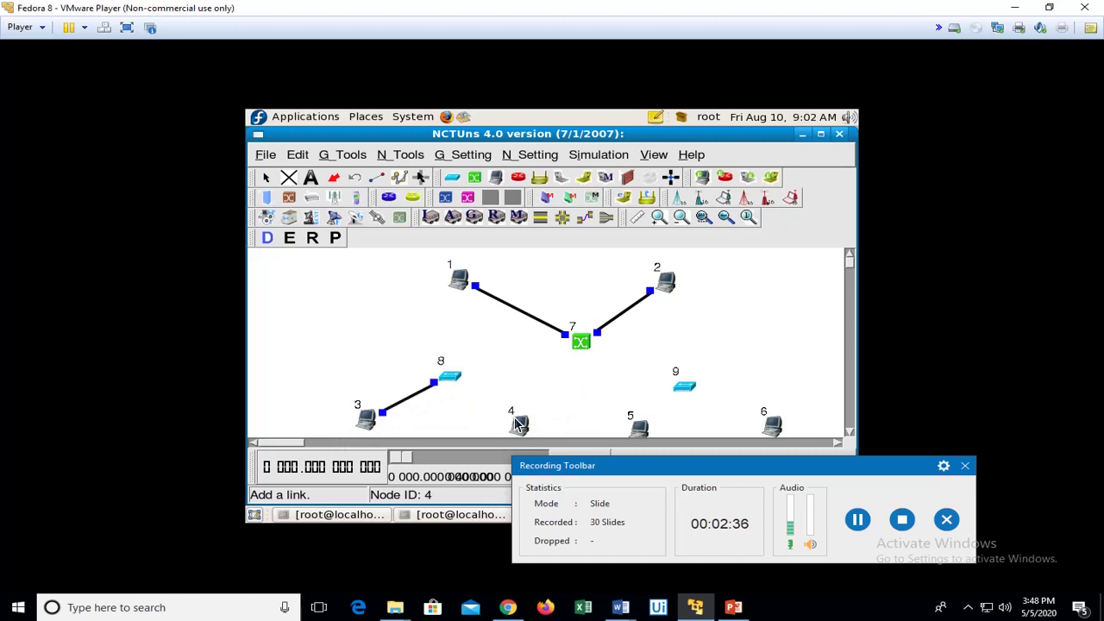
left_click_drag(516, 422, 465, 384)
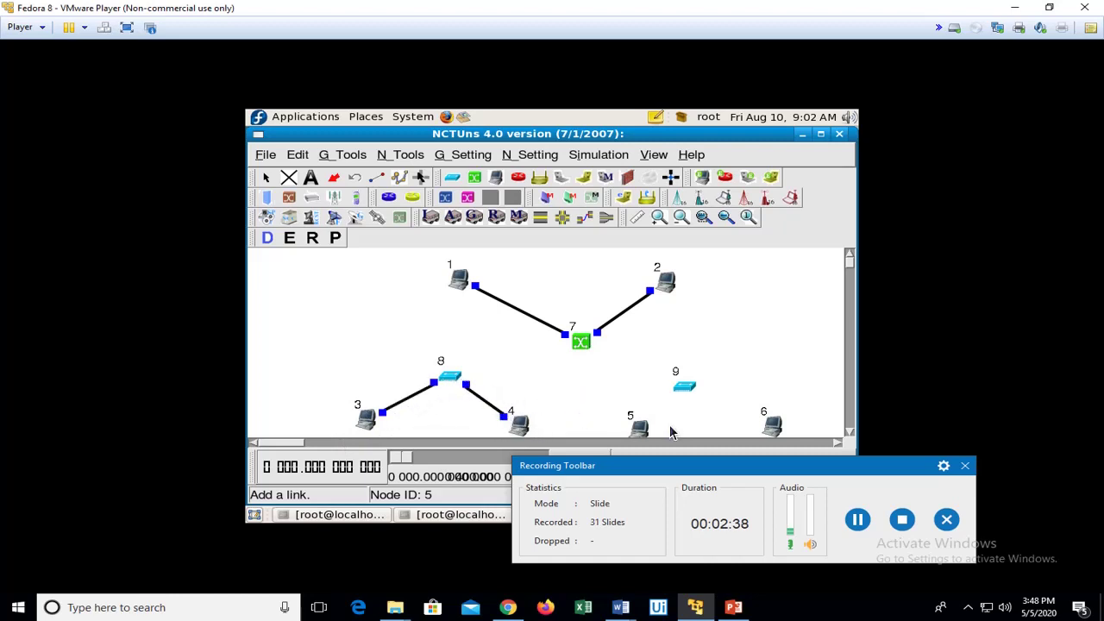
left_click_drag(640, 426, 683, 386)
left_click_drag(770, 423, 692, 405)
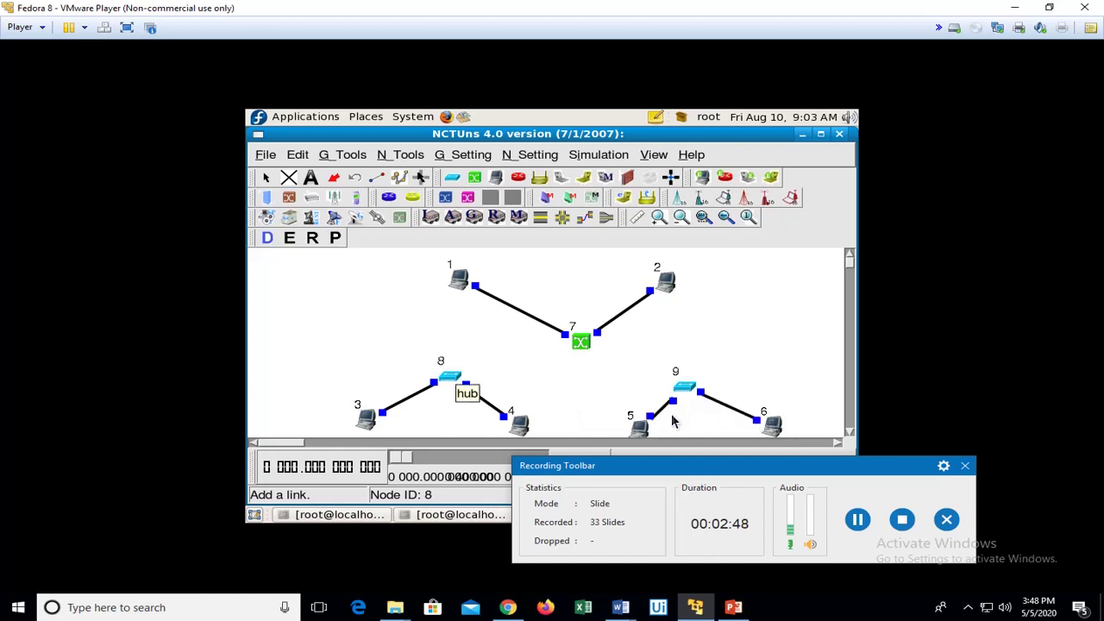
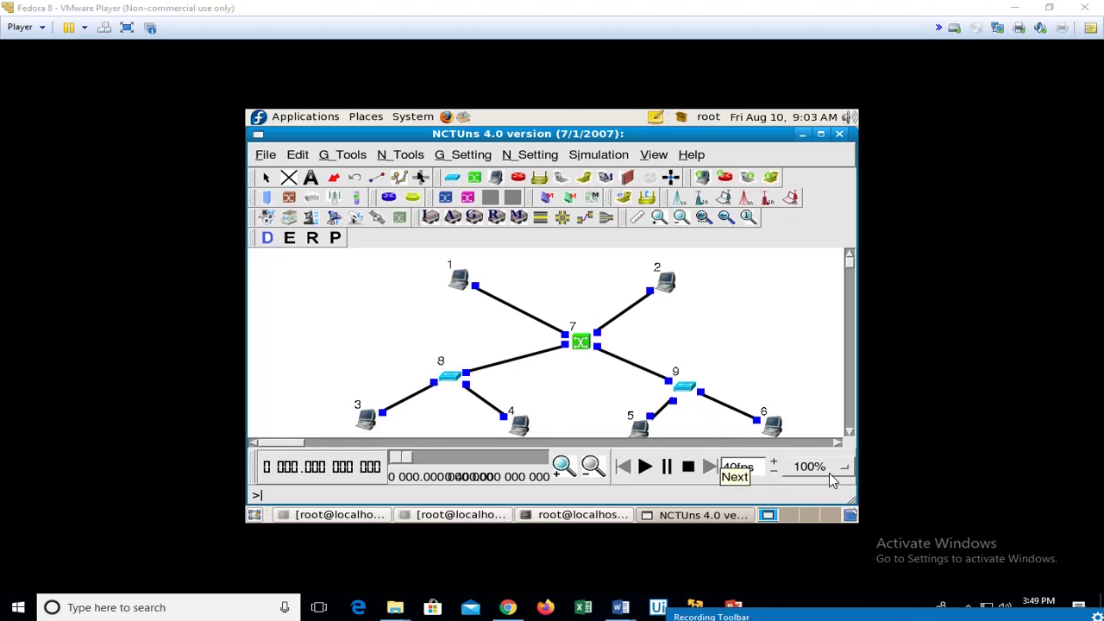
Switch to edit property mode, saving the topology in /root as RudraExpt4.tpl and regenerating the IP addresses.
left_click(850, 432)
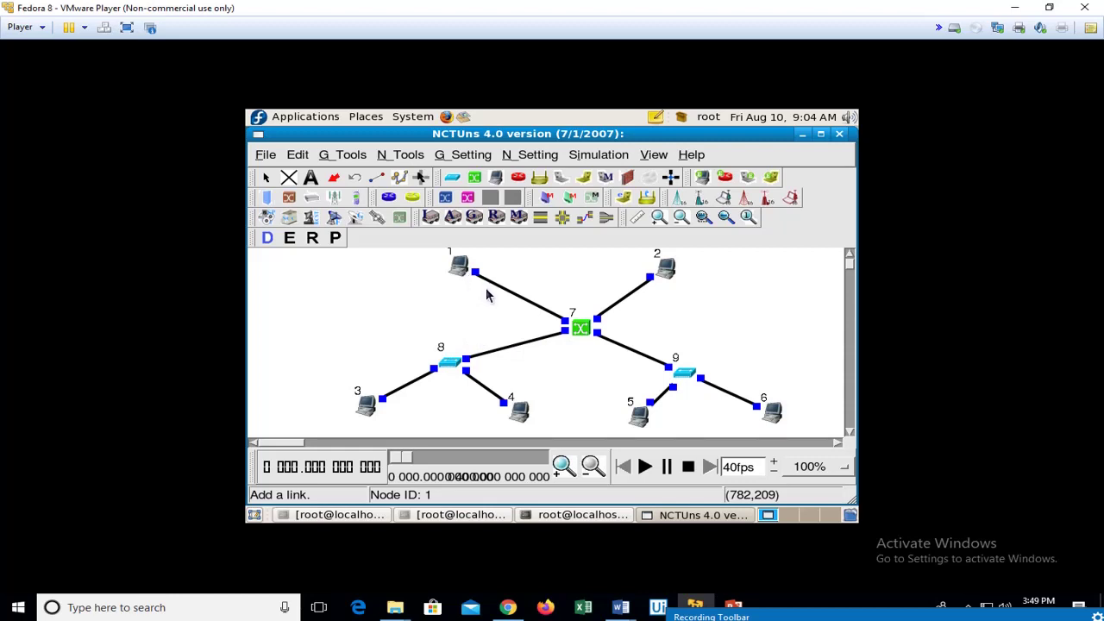
left_click(849, 254)
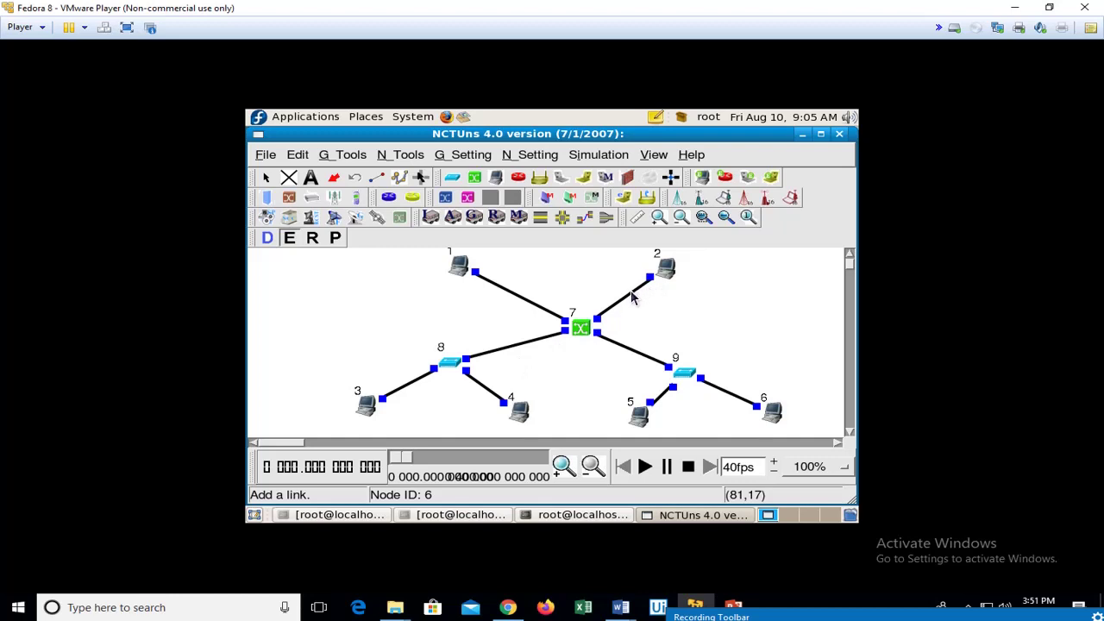
left_click_drag(595, 317, 583, 326)
left_click(294, 242)
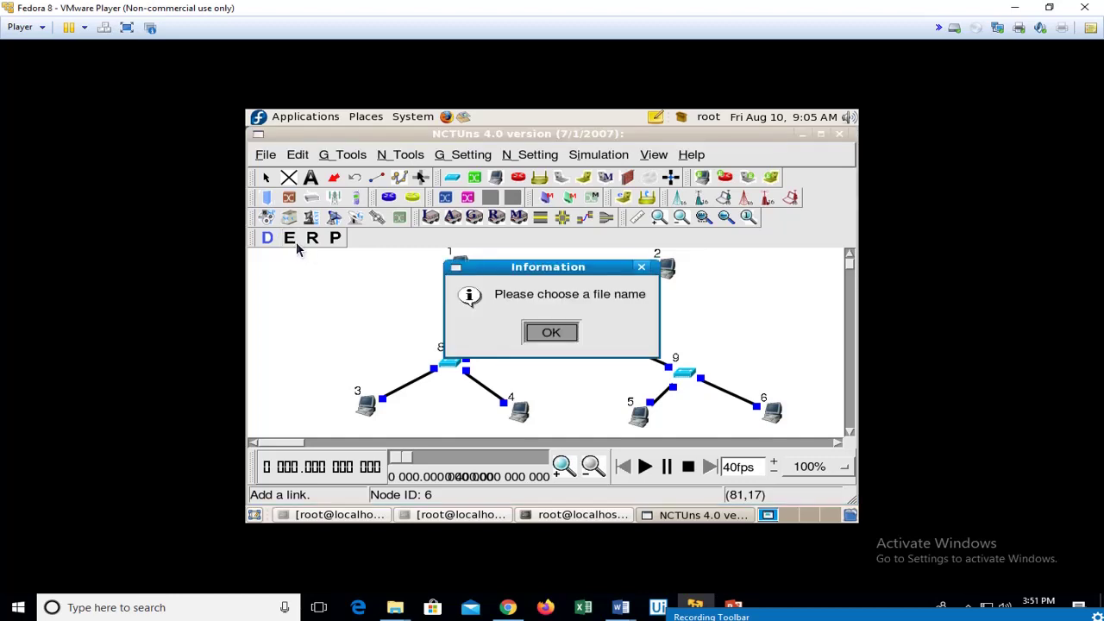
left_click(552, 334)
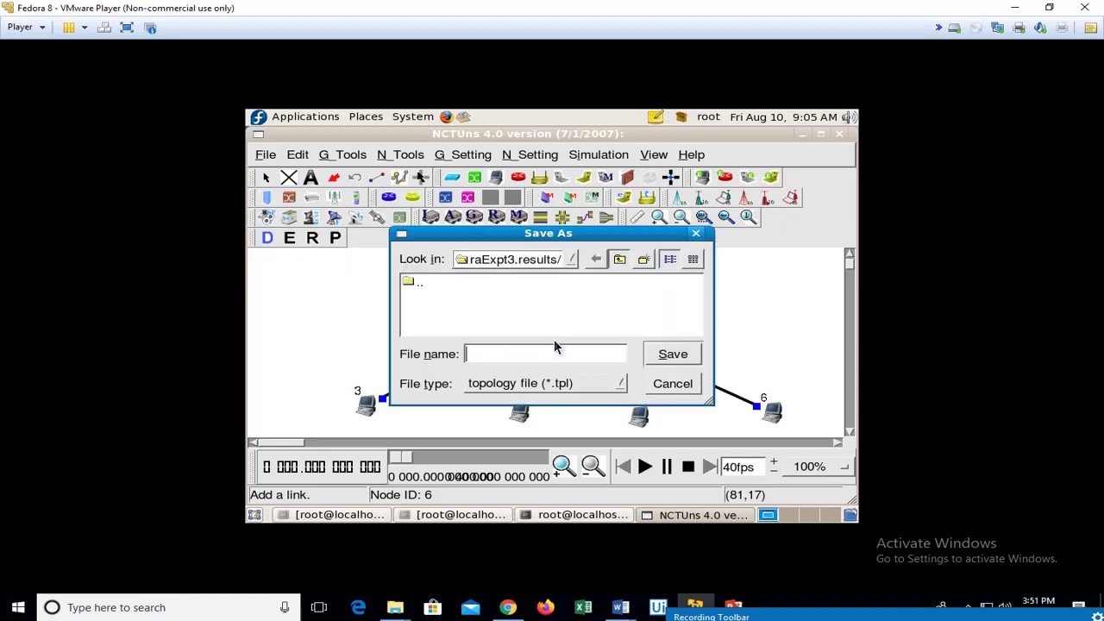
left_click(619, 259)
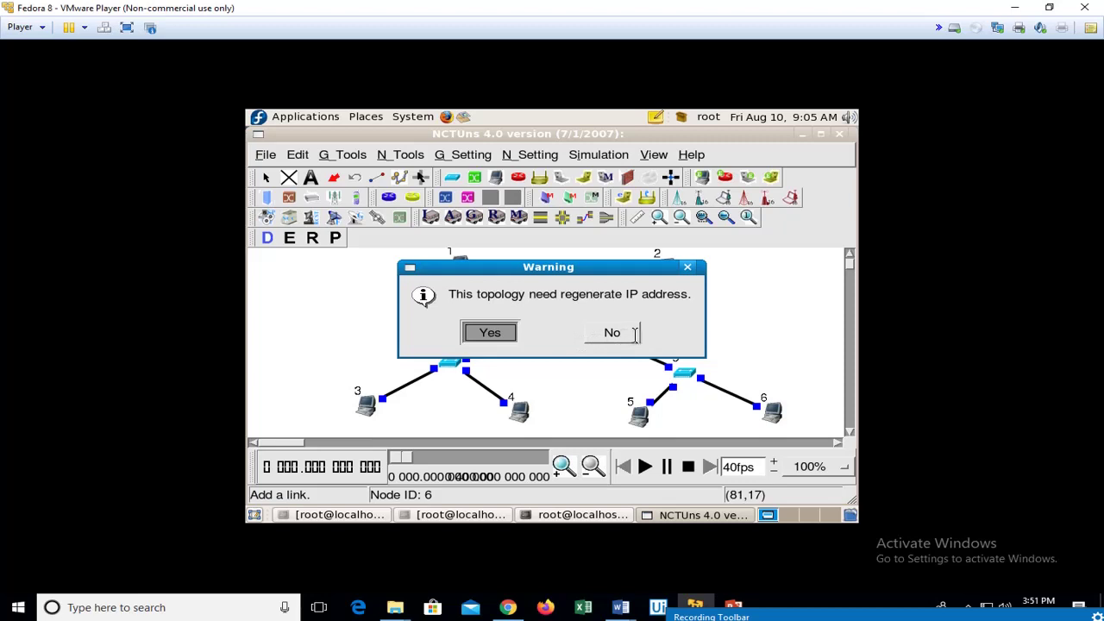
left_click(499, 335)
left_click(264, 160)
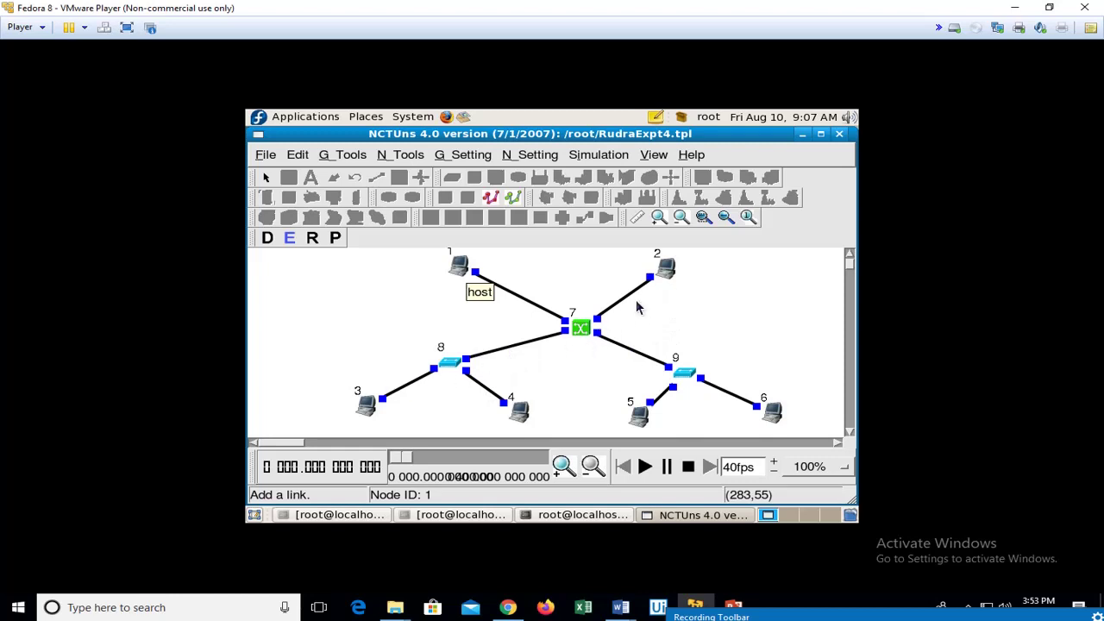
double_click(455, 266)
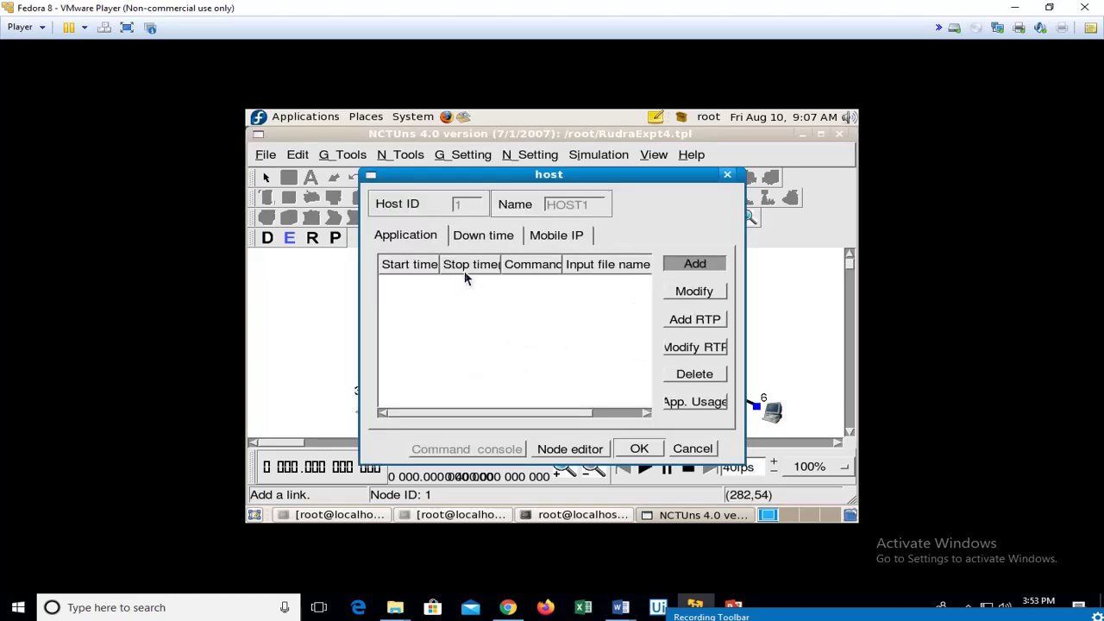
left_click(695, 263)
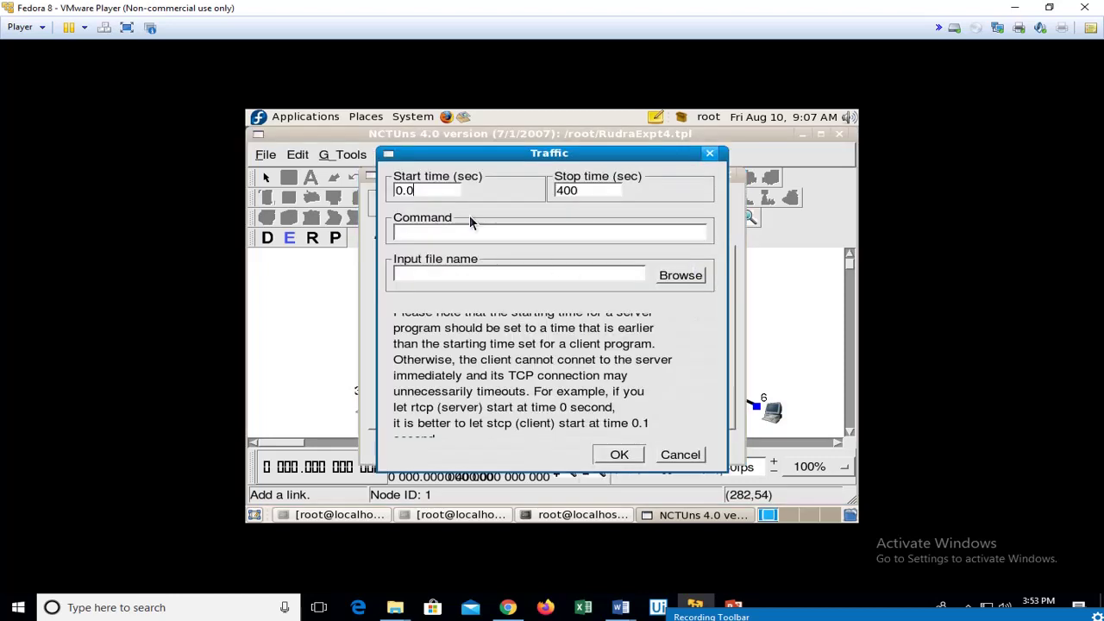
left_click(710, 154)
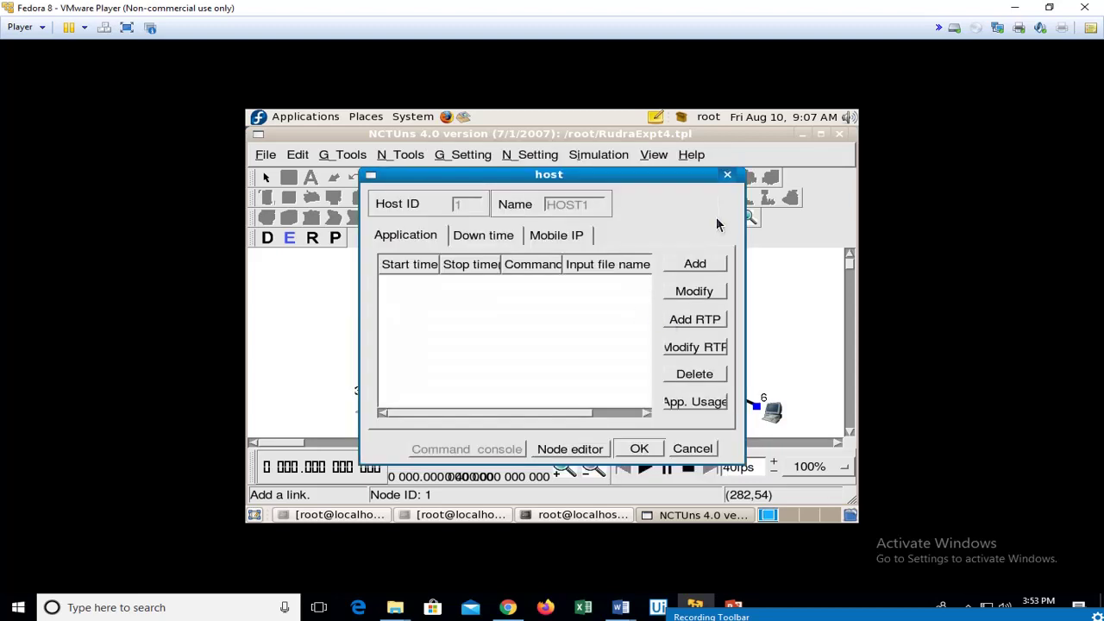
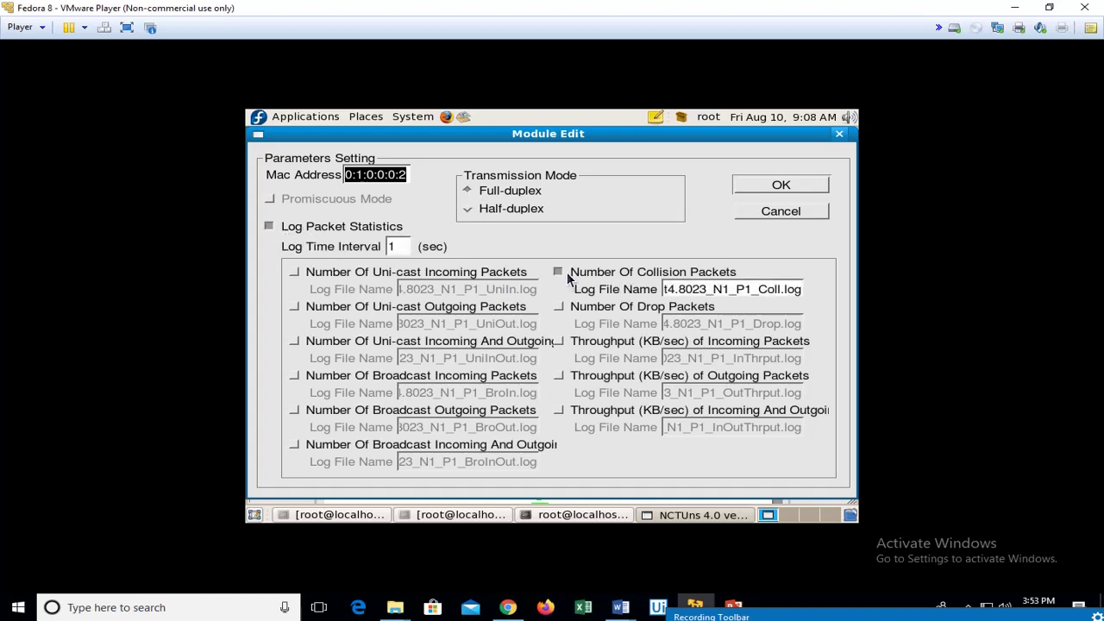
Enable logging of drop packets and outgoing packet throughput in host 1's MAC module, and accept the host settings.
left_click(566, 308)
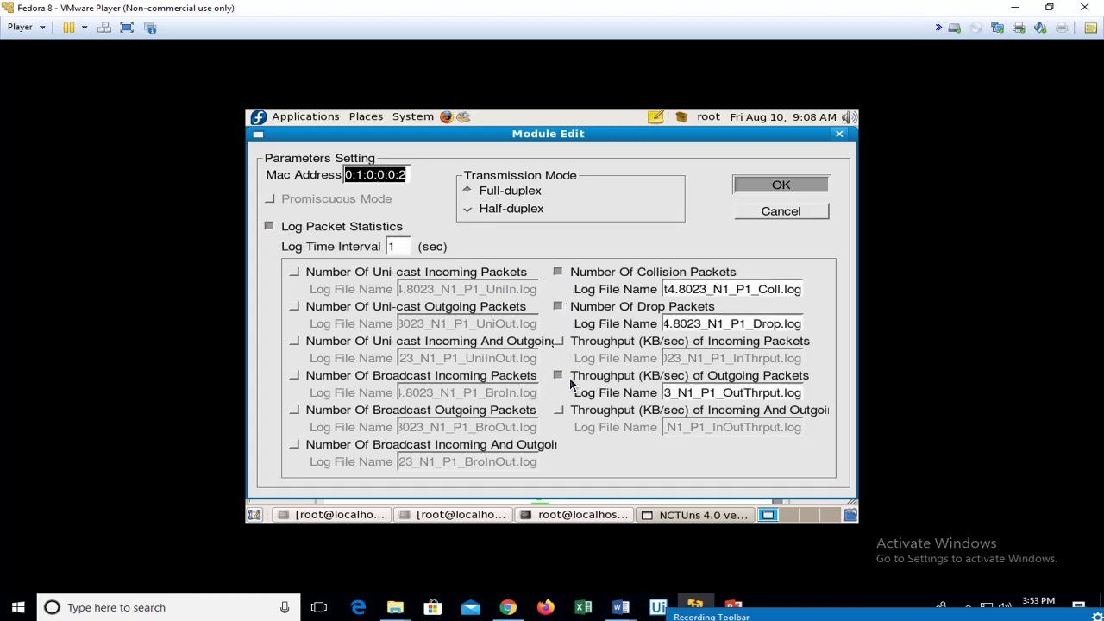
left_click(794, 192)
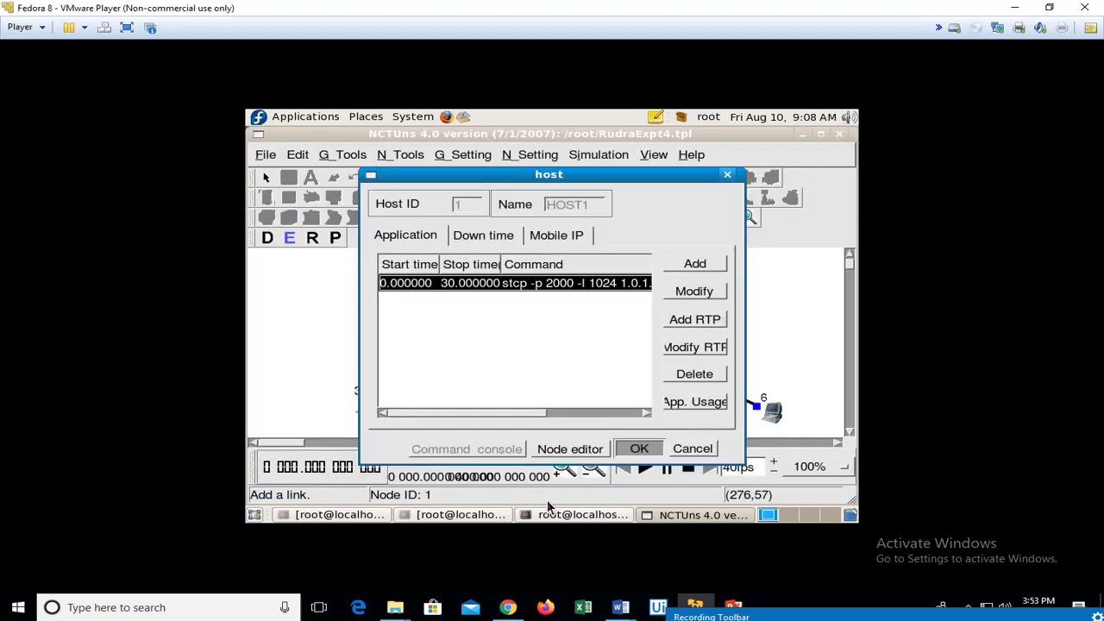
left_click(647, 448)
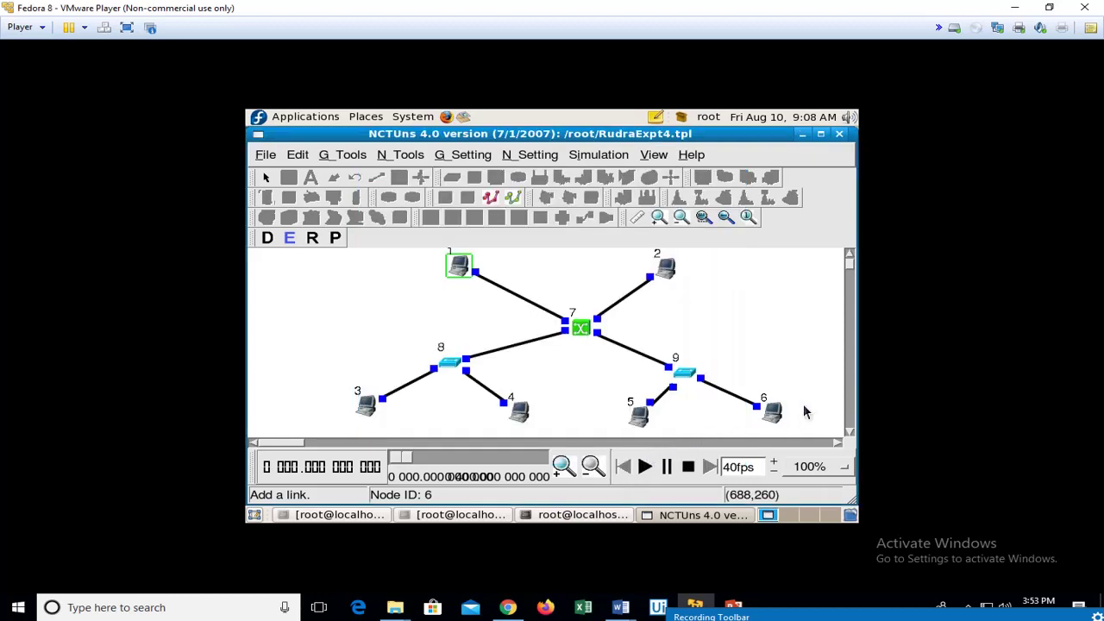
Add the application command "rtcp -p 2000 -l 1024" to host 6, running from 0.0 to 30 seconds.
double_click(774, 412)
left_click(692, 264)
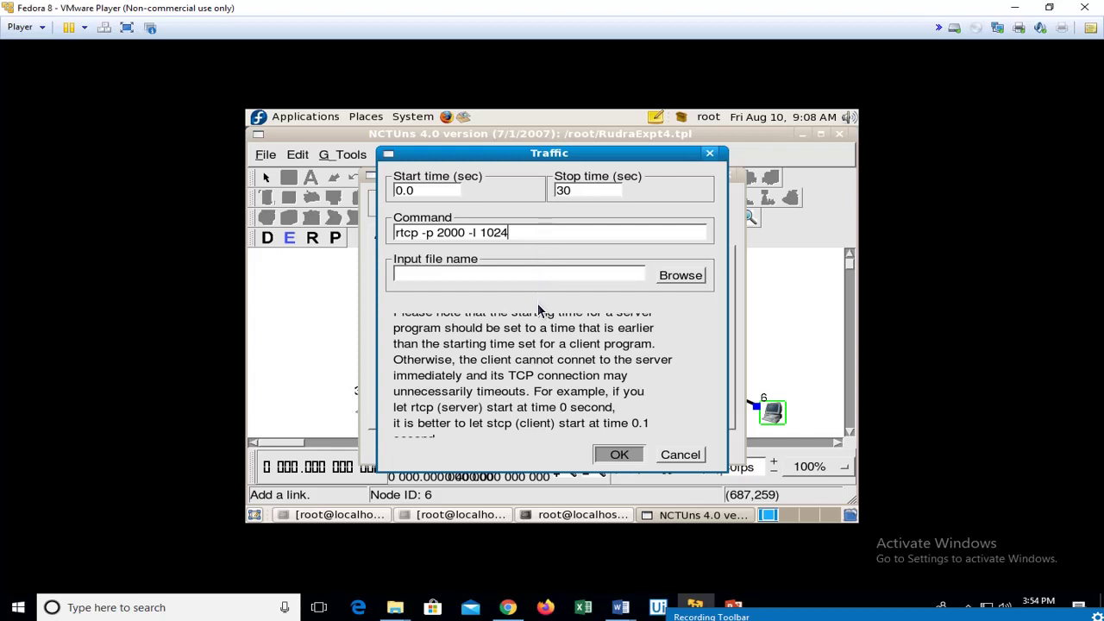
left_click(617, 454)
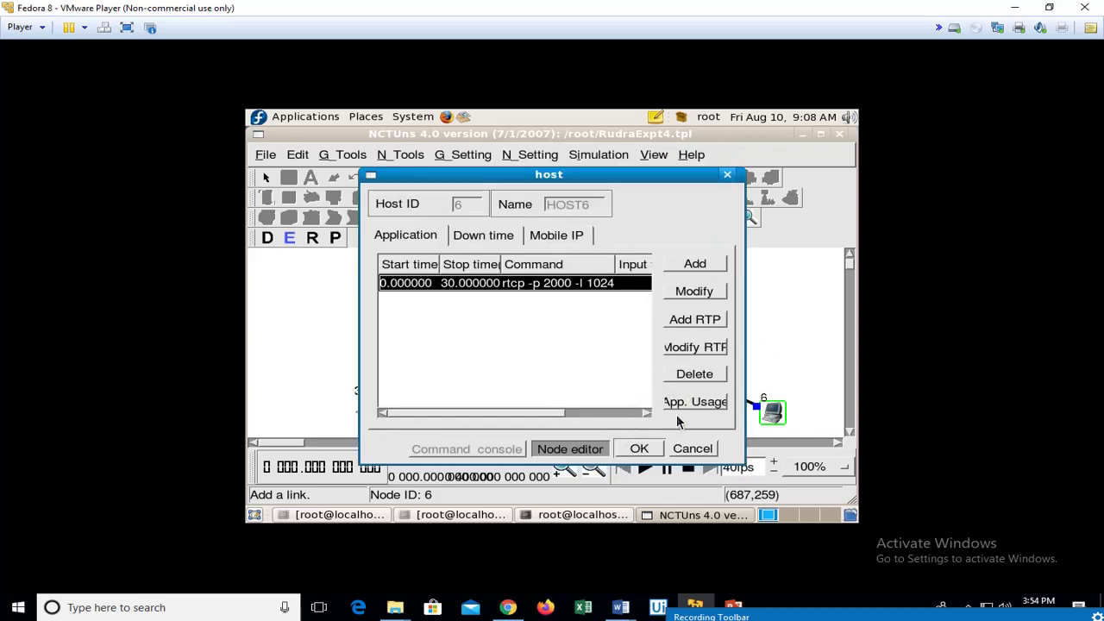
Set host 6's MAC8023 module to half-duplex and log its collision packets, drop packets and incoming packet throughput.
left_click(574, 449)
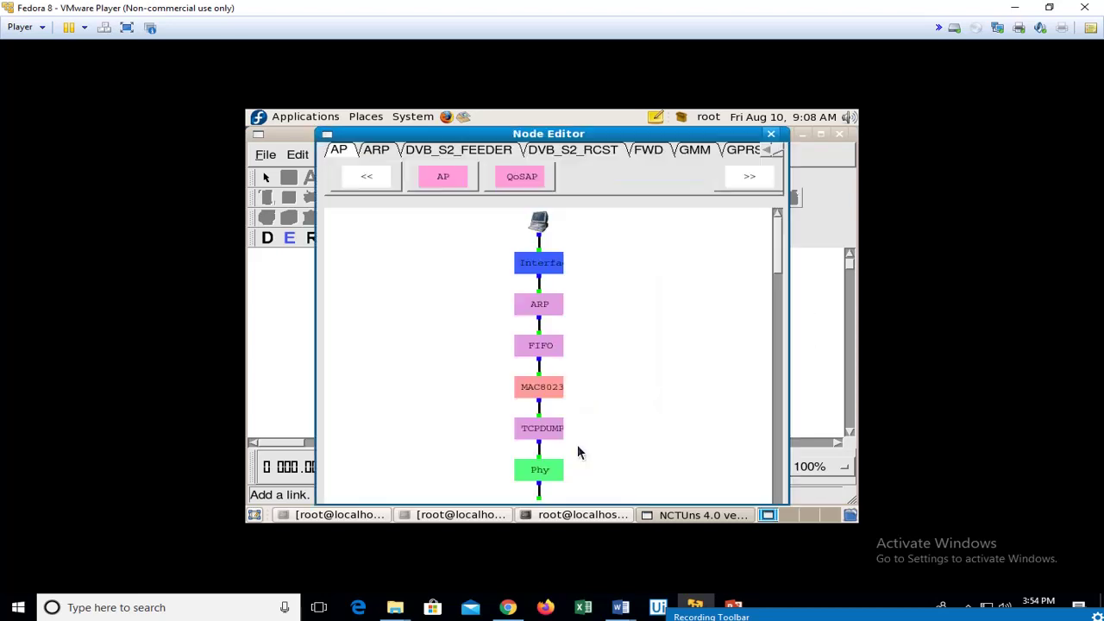
double_click(536, 390)
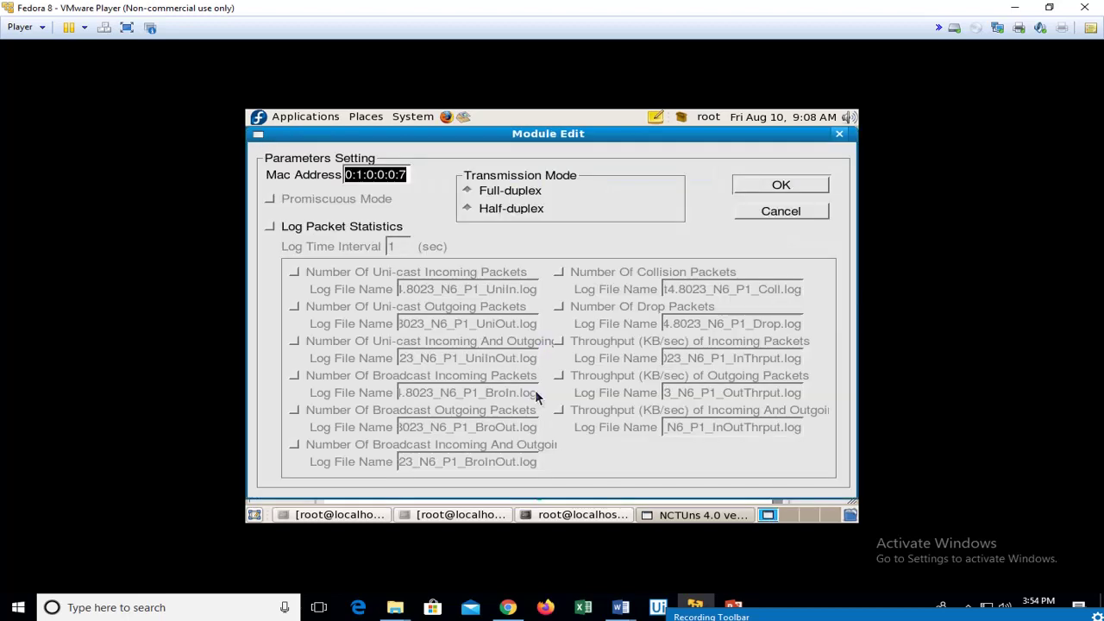
left_click(479, 207)
left_click(345, 229)
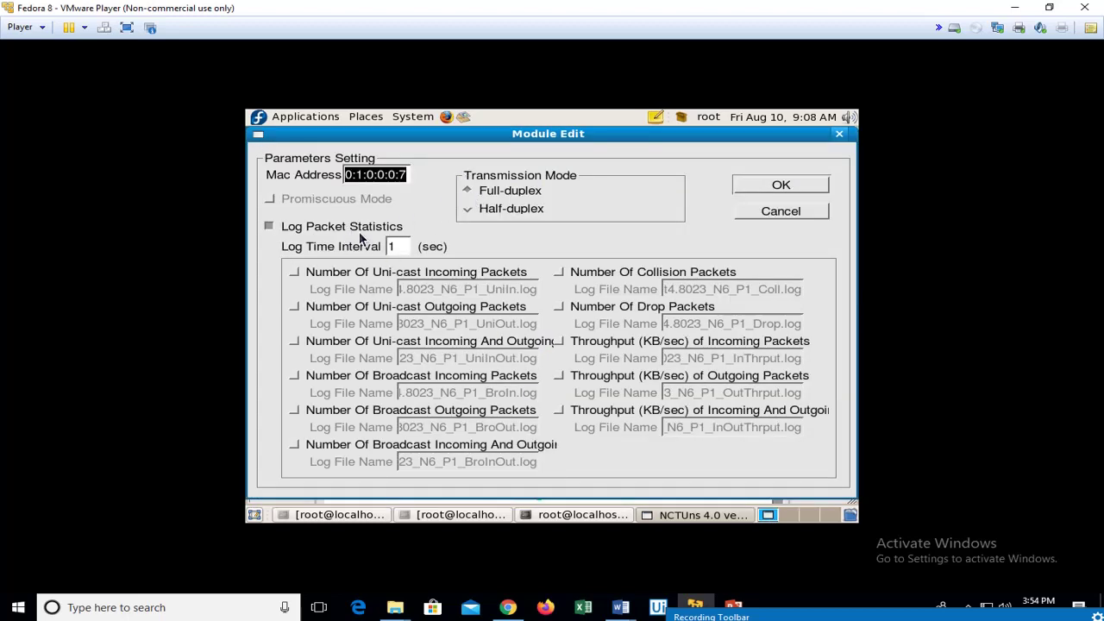
left_click(584, 274)
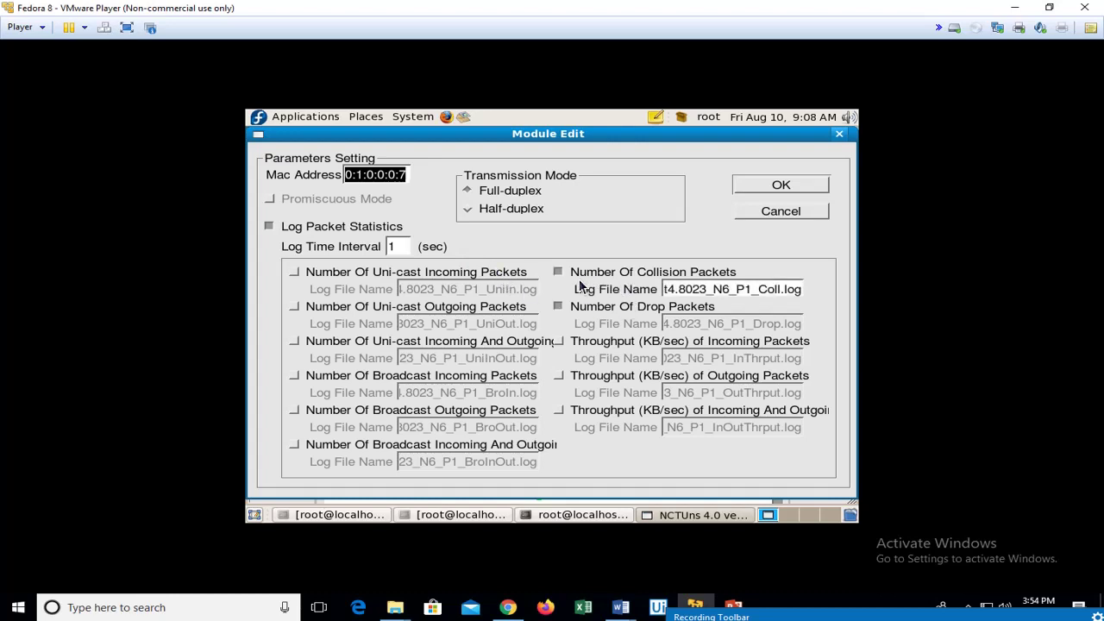
left_click(577, 308)
left_click(587, 343)
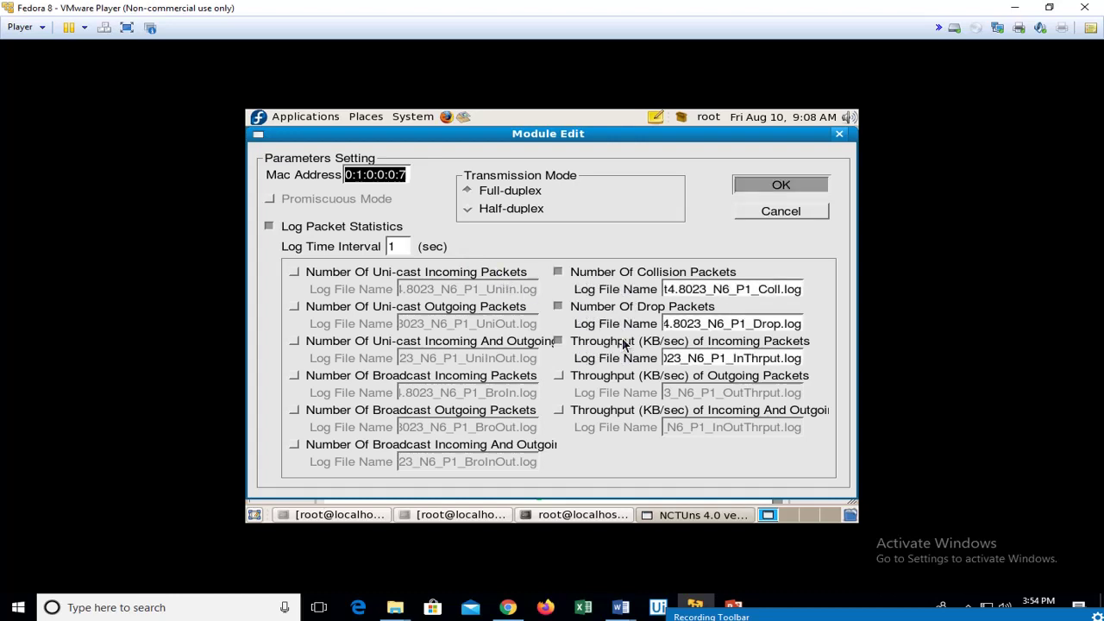
left_click(766, 188)
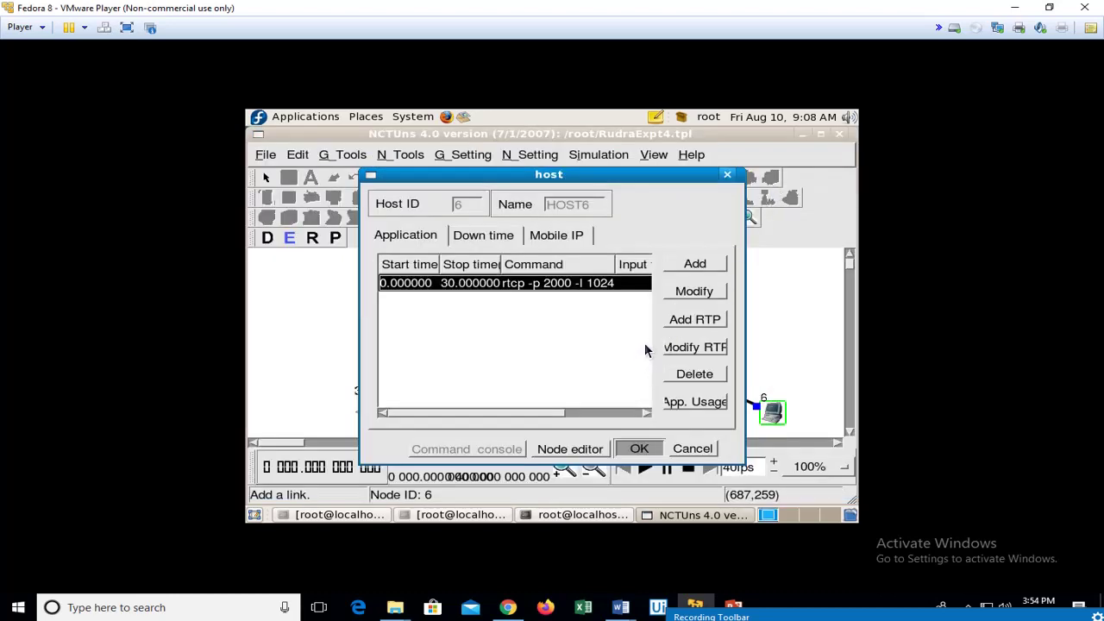
Accept host 6's settings and add an "stcp -p 3000 -l 1024" application command to host 3, stopping at 30 seconds.
left_click(639, 448)
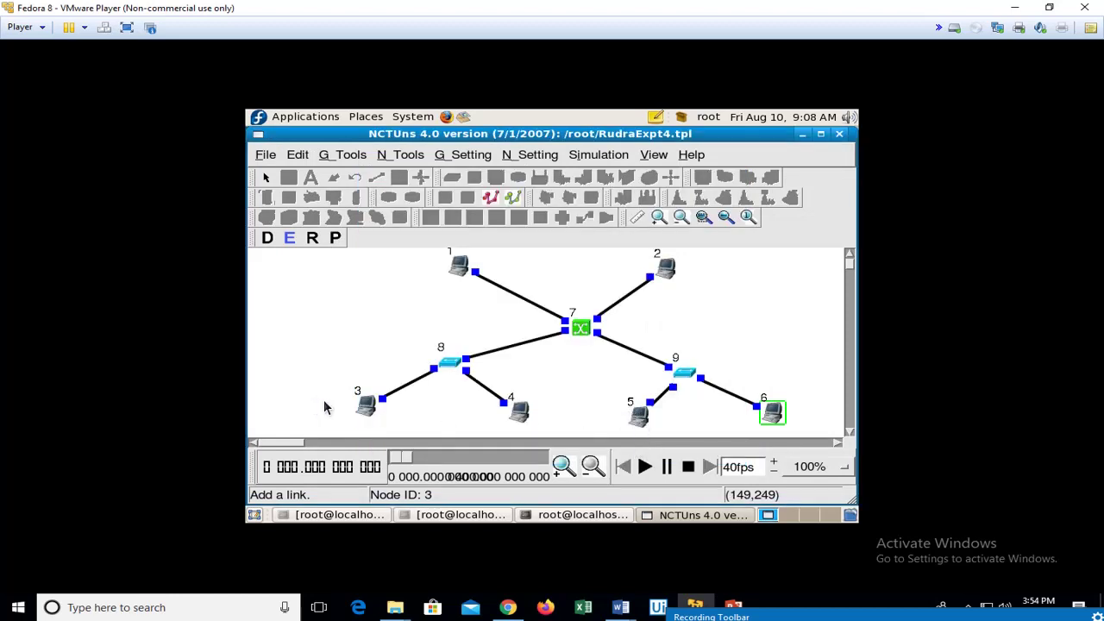
double_click(360, 409)
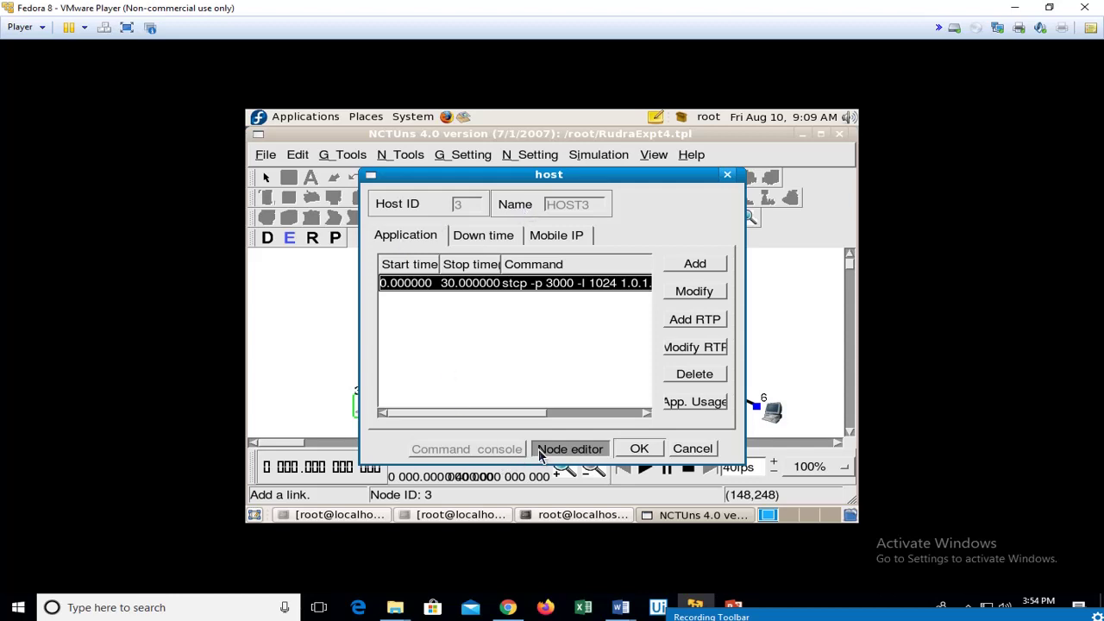
Set host 3's MAC8023 module to full-duplex, log its collision packets, drop packets and outgoing throughput, and accept the host settings.
left_click(568, 448)
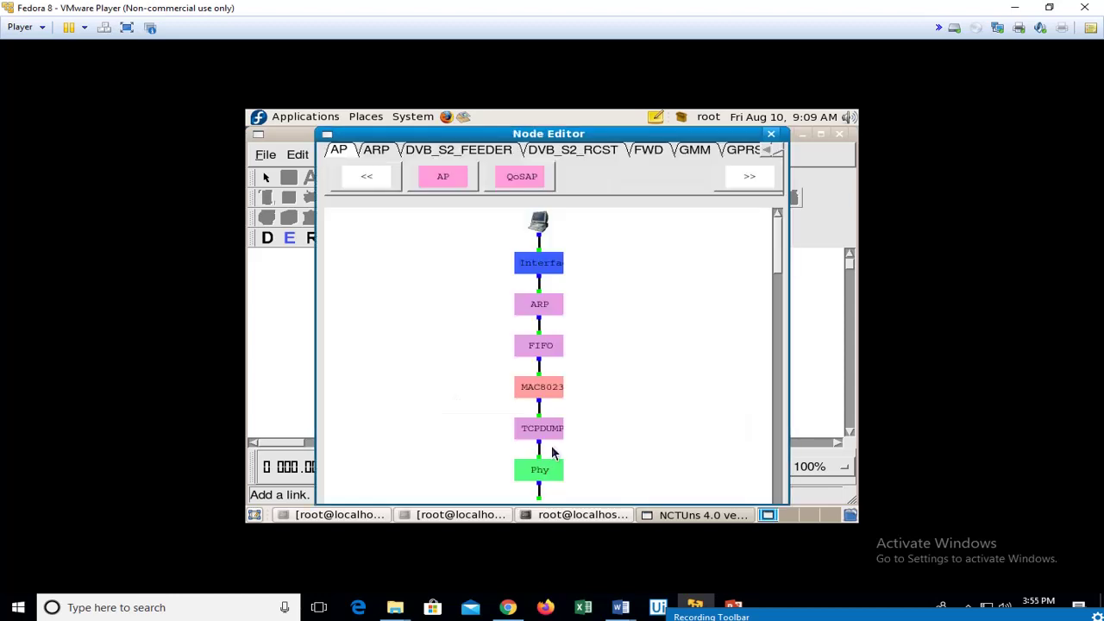
double_click(544, 395)
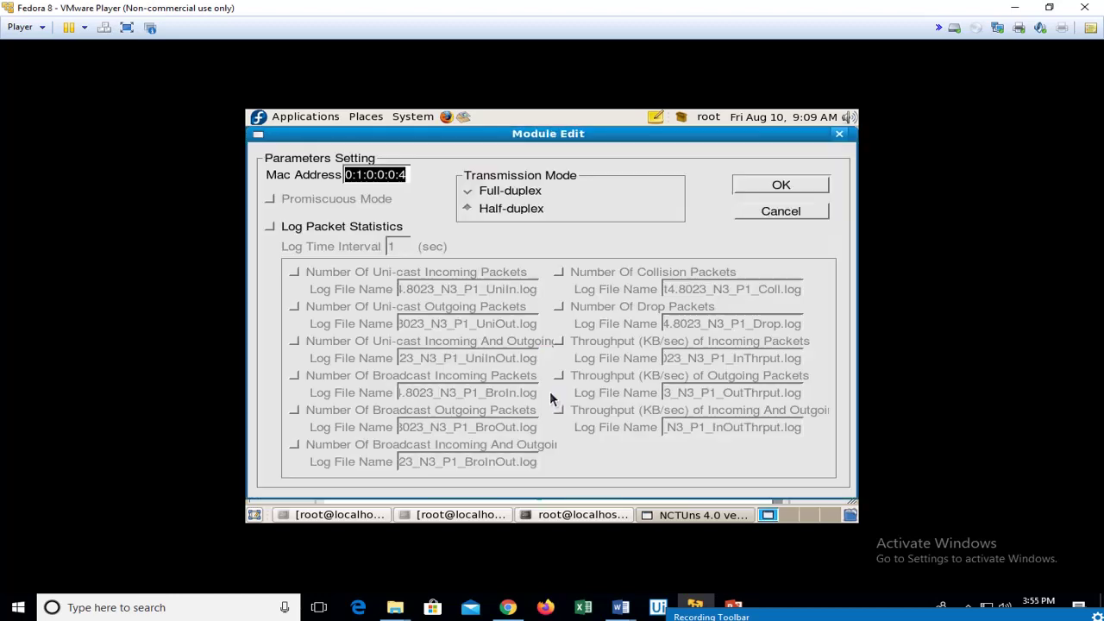
left_click(486, 192)
left_click(310, 229)
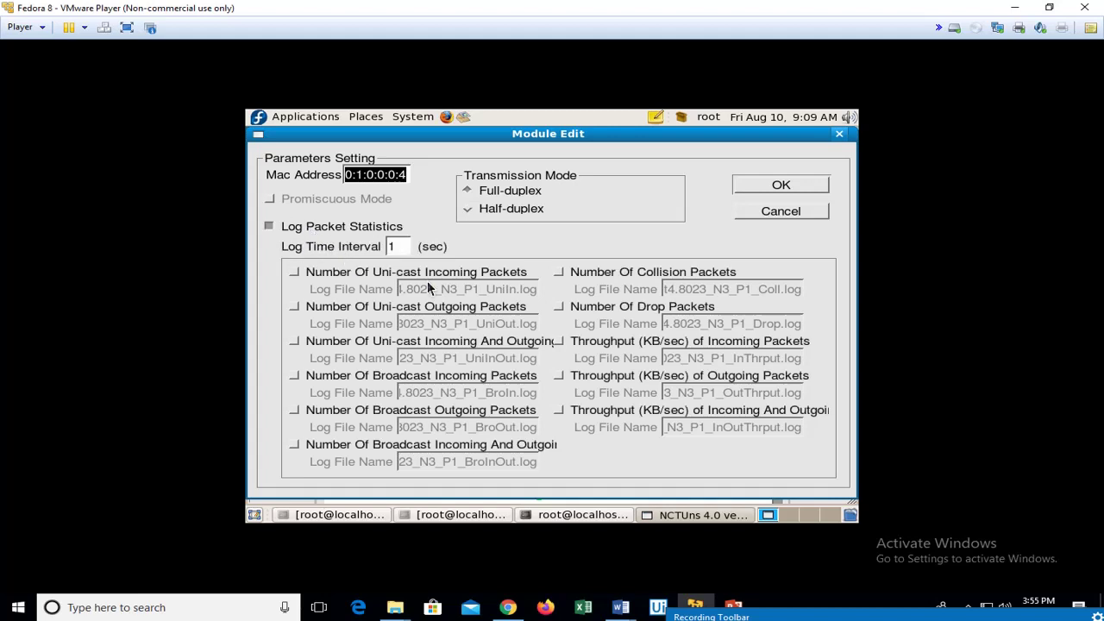
left_click(594, 276)
left_click(592, 313)
left_click(604, 378)
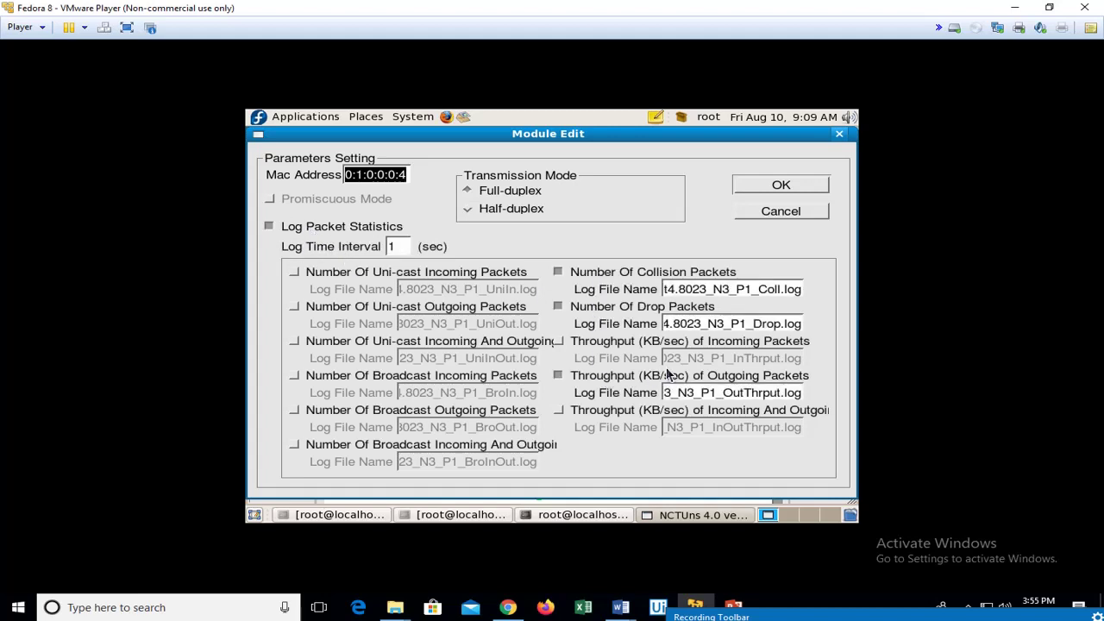
left_click(780, 184)
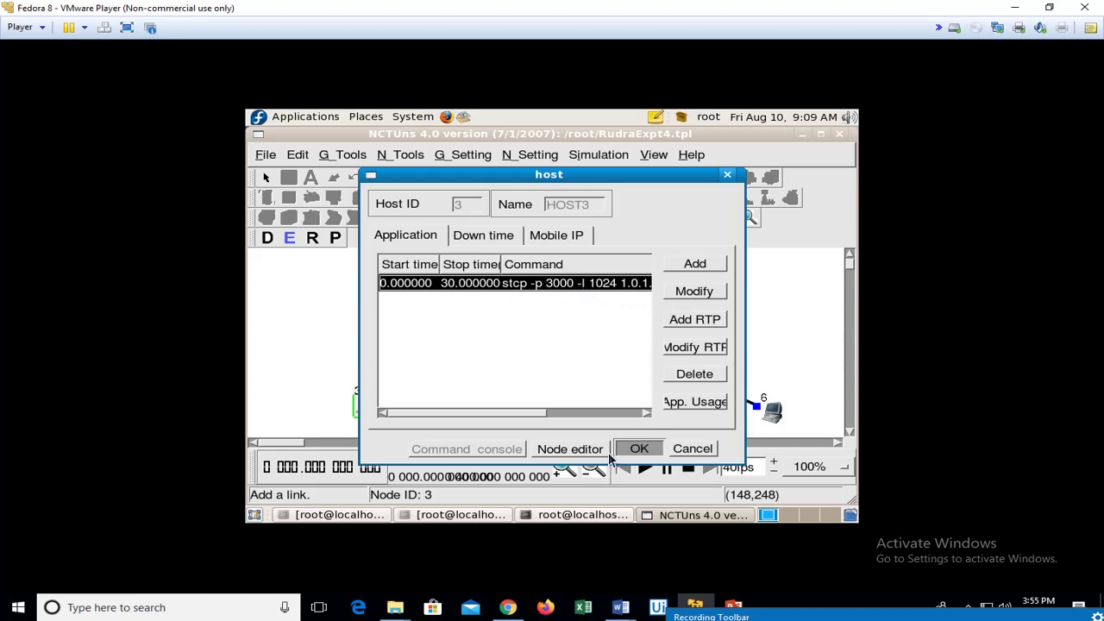
left_click(637, 450)
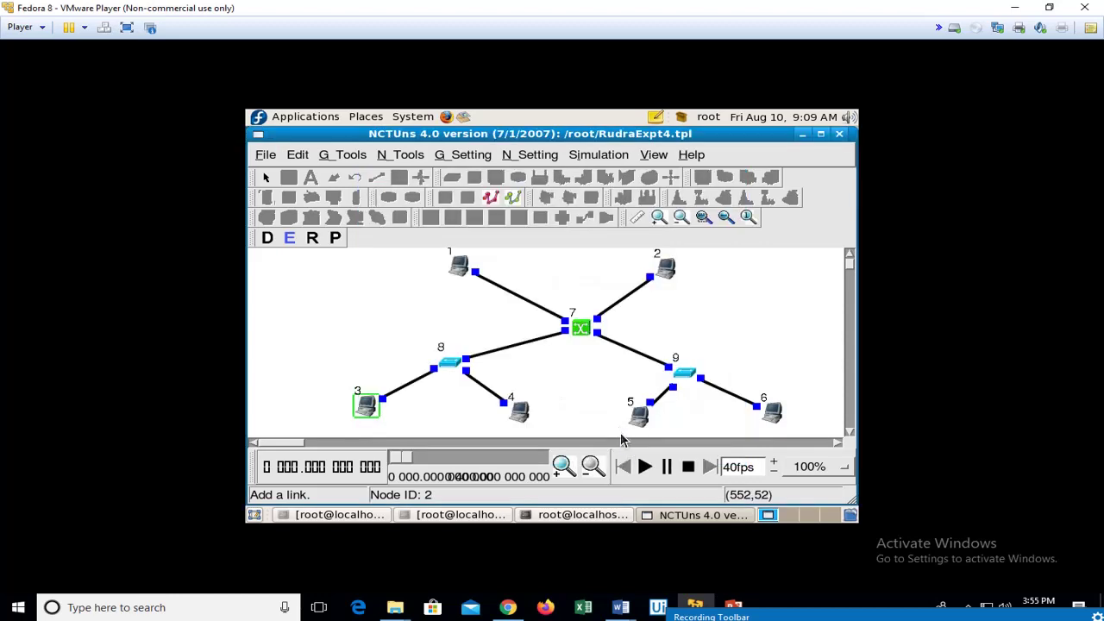
Add the application command "rtcp -p 3000 -l 1024" to host 2, running from 0.0 to 30 seconds.
double_click(672, 274)
left_click(698, 268)
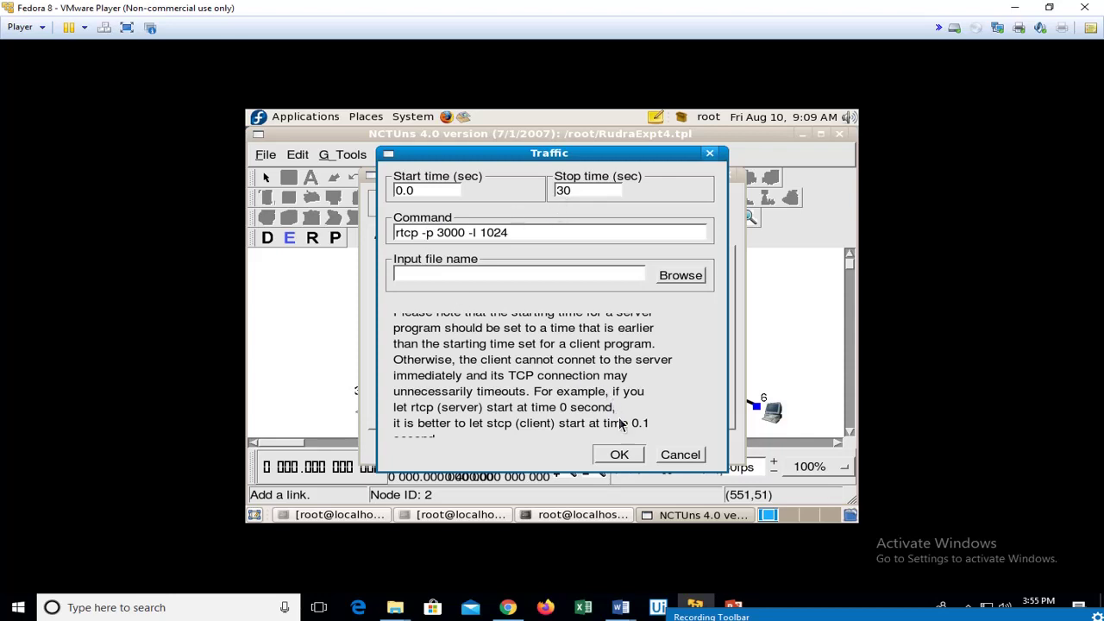
left_click(621, 454)
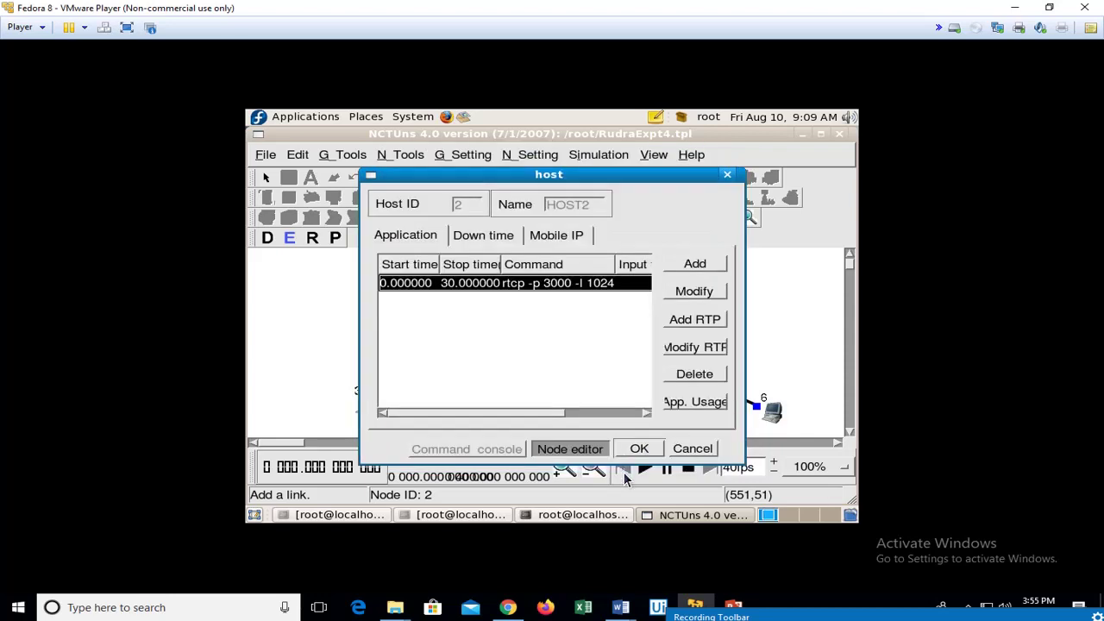
Log collision packets, drop packets and incoming packet throughput in host 2's MAC8023 module, and accept the host settings.
left_click(567, 448)
double_click(542, 385)
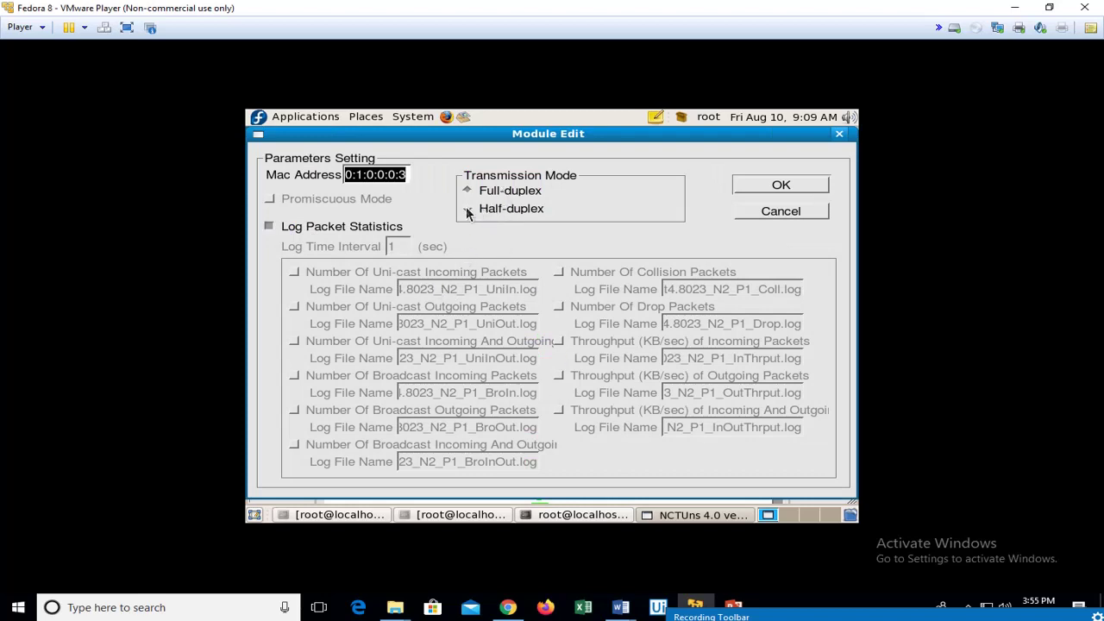
left_click(585, 278)
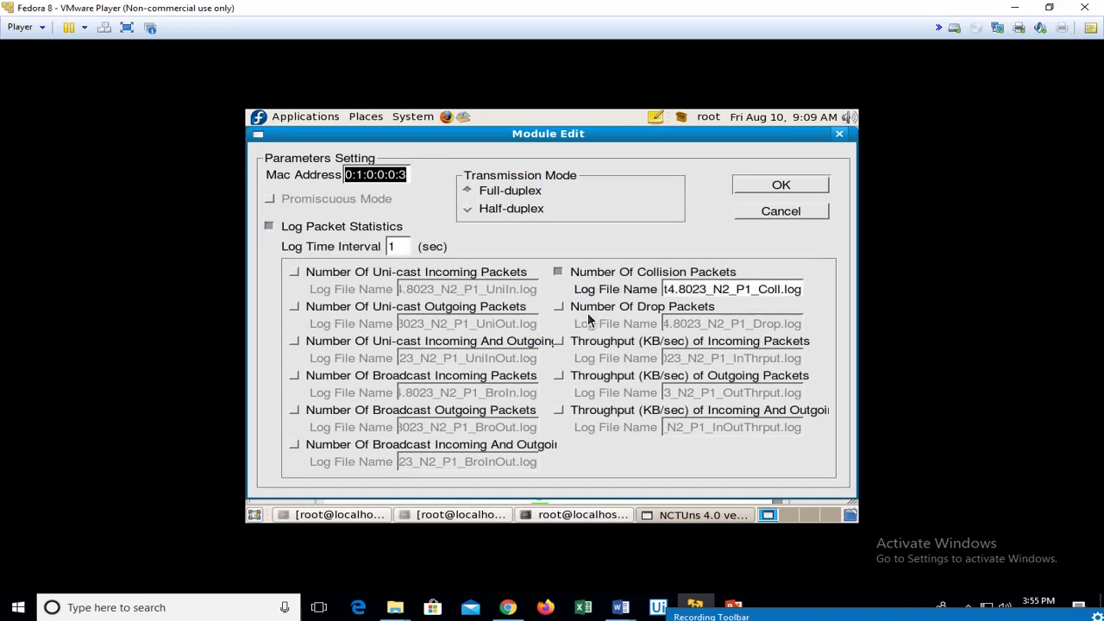
left_click(604, 344)
left_click(601, 307)
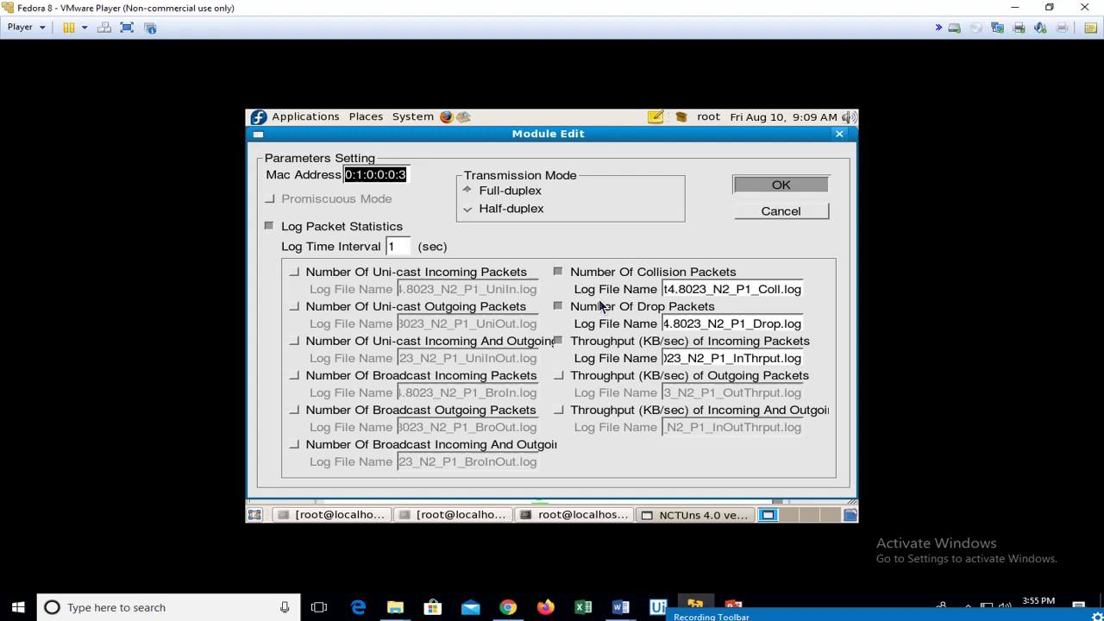
left_click(781, 186)
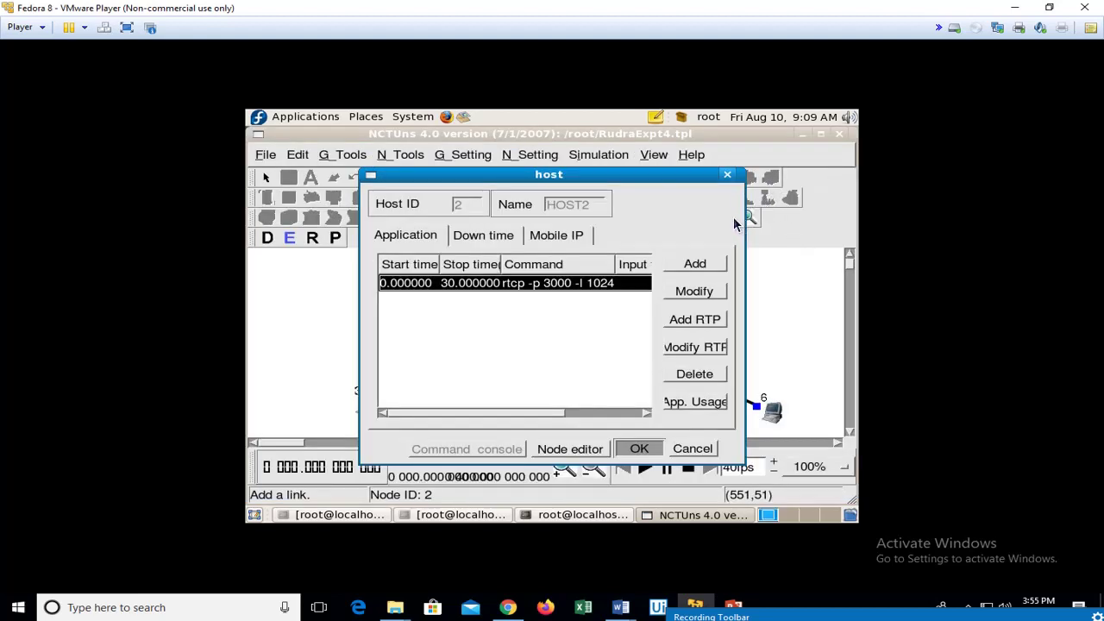
left_click(638, 448)
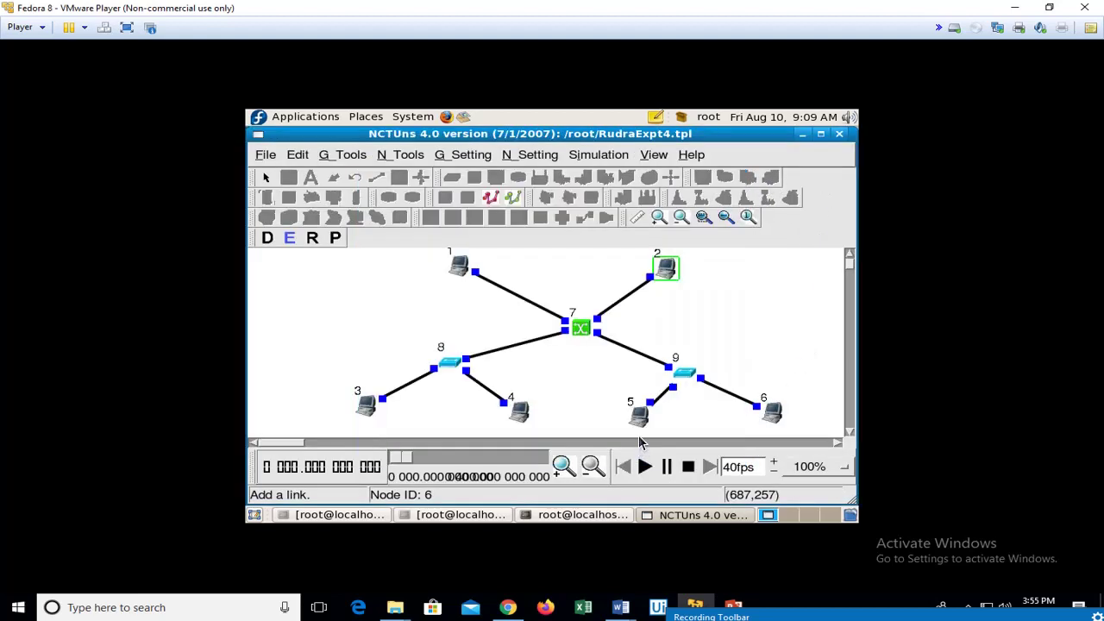
Review the start time, stop time and command of host 6's rtcp application, and accept the entry and host settings.
double_click(773, 411)
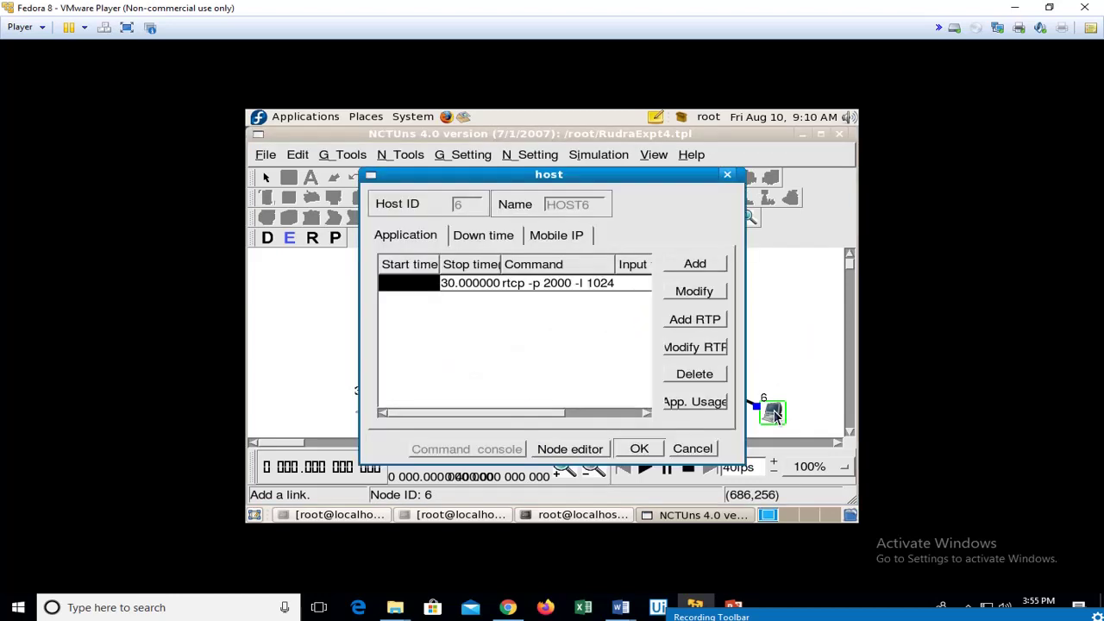
left_click(598, 286)
left_click(692, 291)
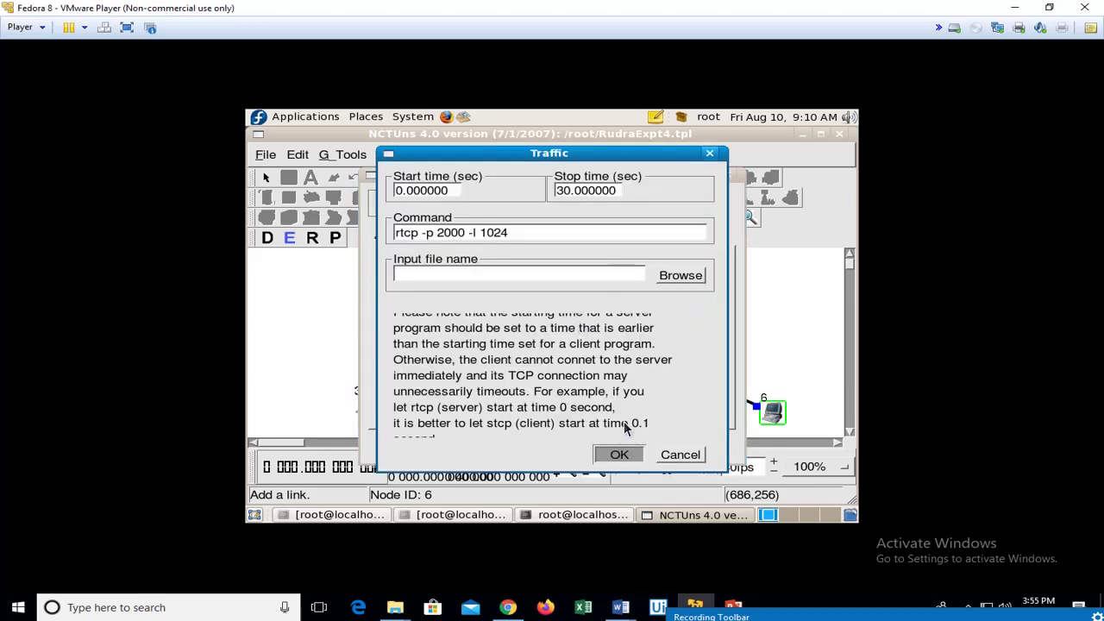
left_click(619, 454)
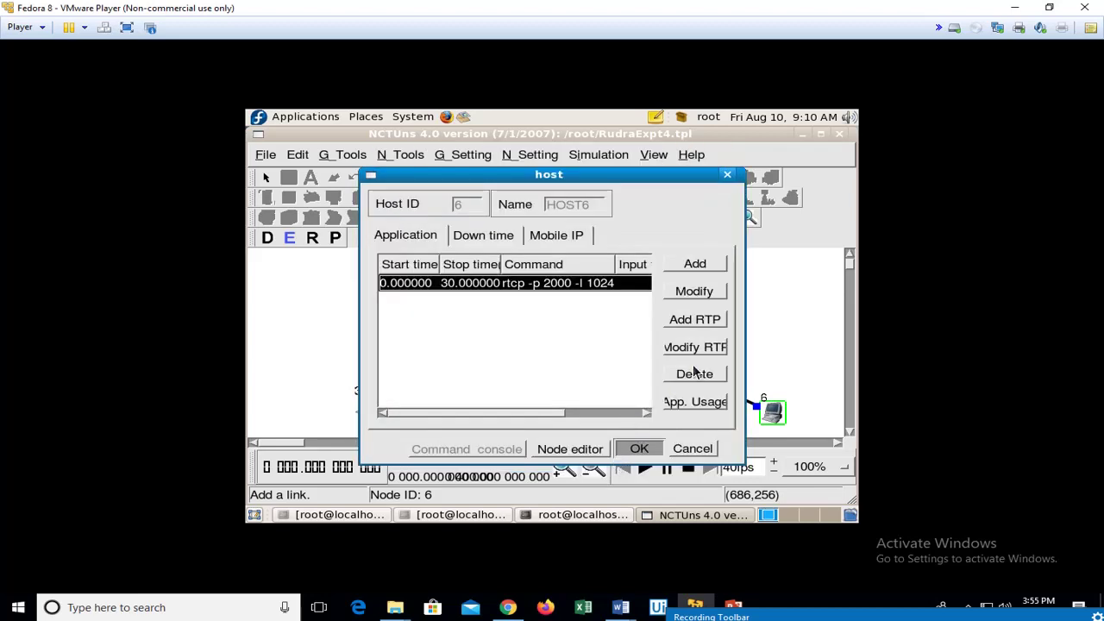
left_click(636, 449)
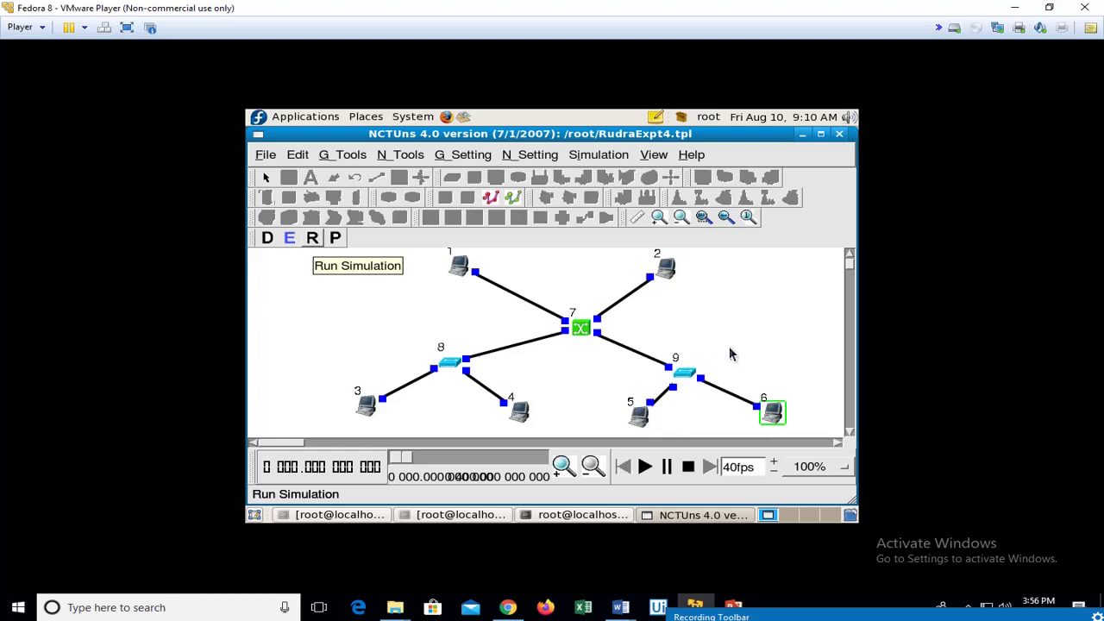
Switch to run mode while saving the topology, run the simulation and accept the transfer of its result files.
left_click(313, 238)
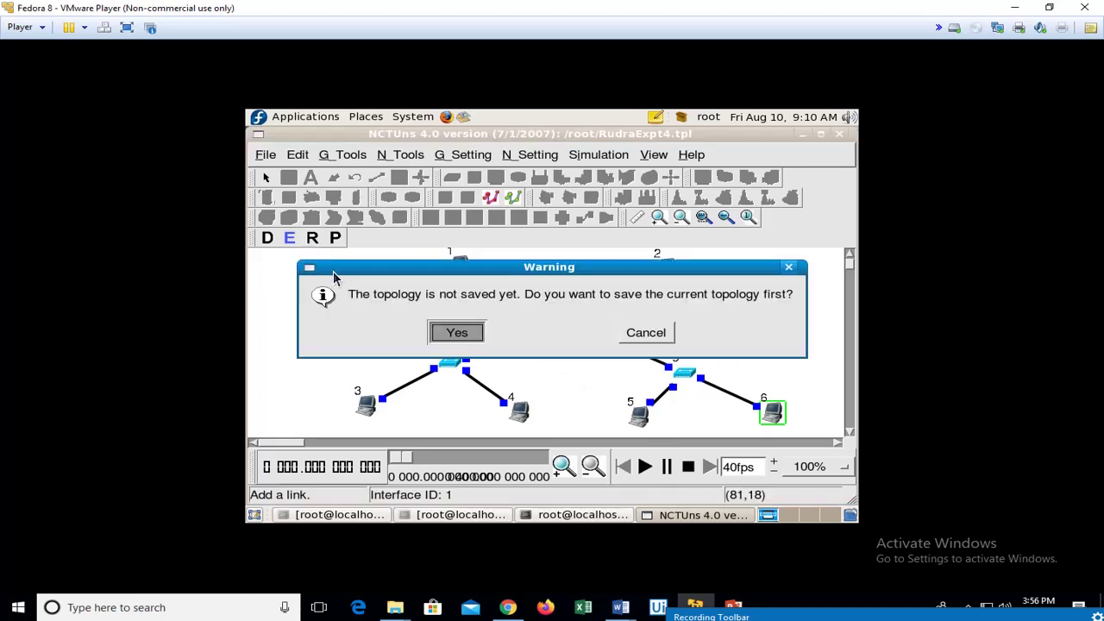
left_click(438, 334)
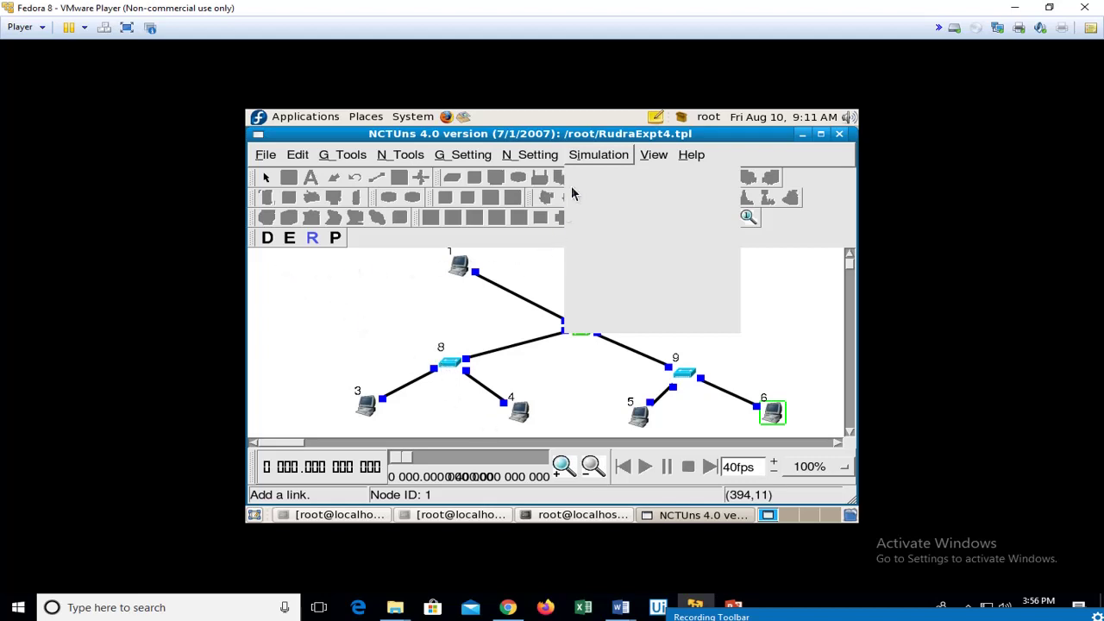
left_click(604, 160)
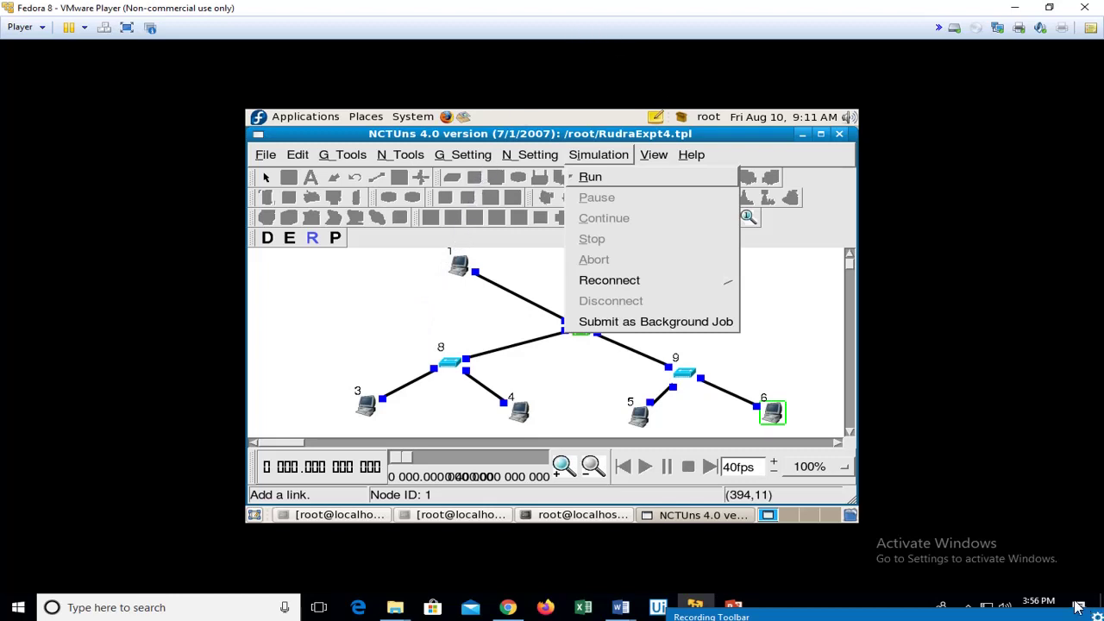
left_click(1013, 584)
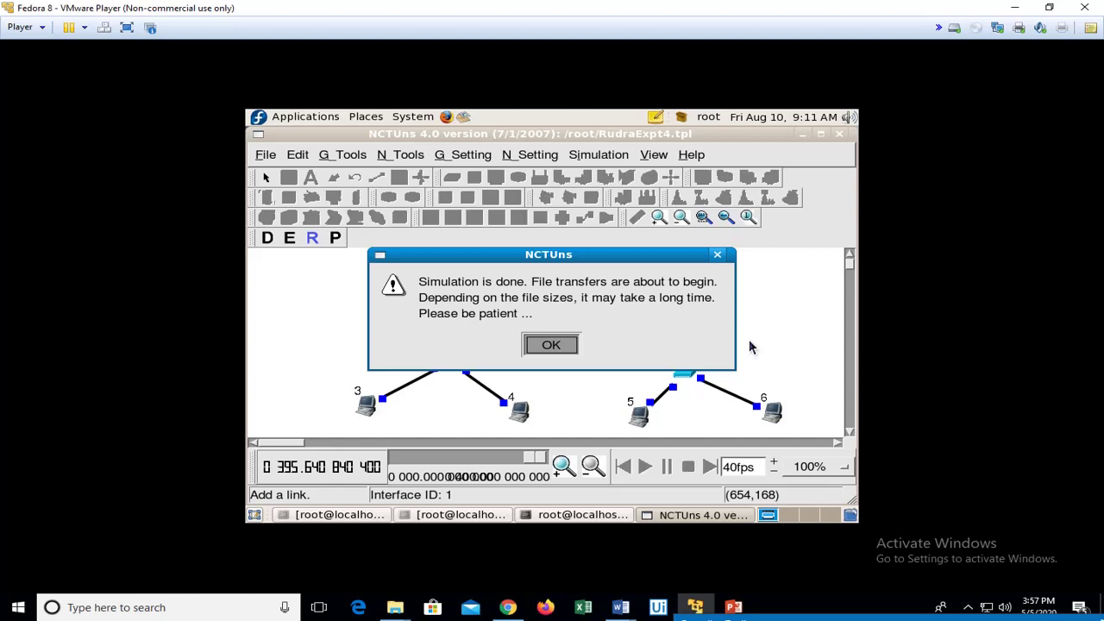
left_click(561, 344)
left_click(562, 338)
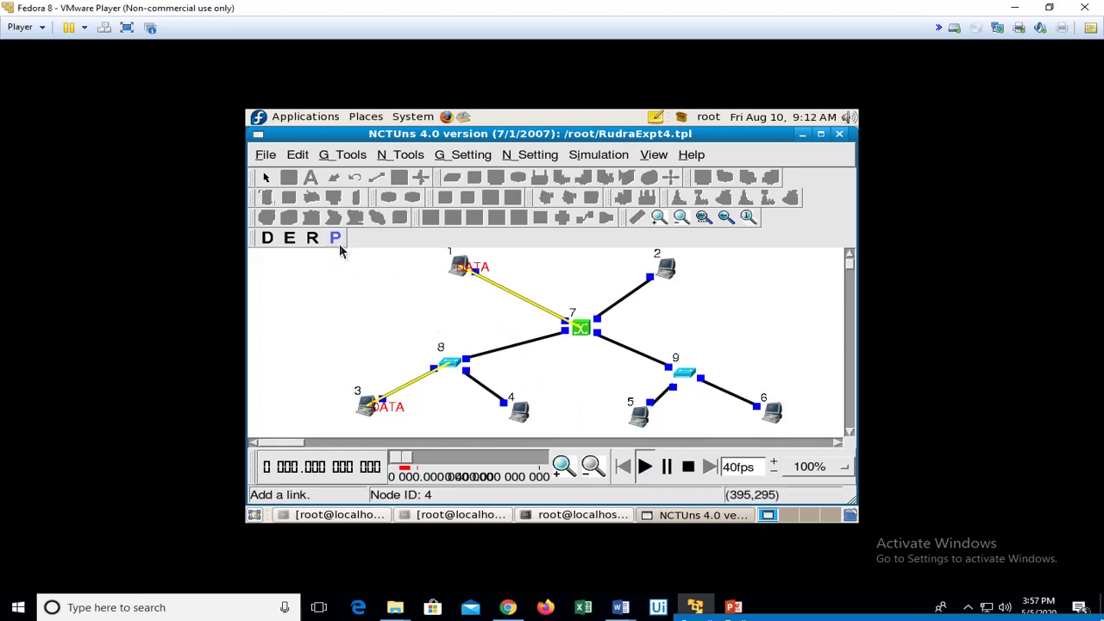
Play the packet animation, pausing and resuming it to examine the data flow between the hosts, and stop the playback.
left_click(646, 466)
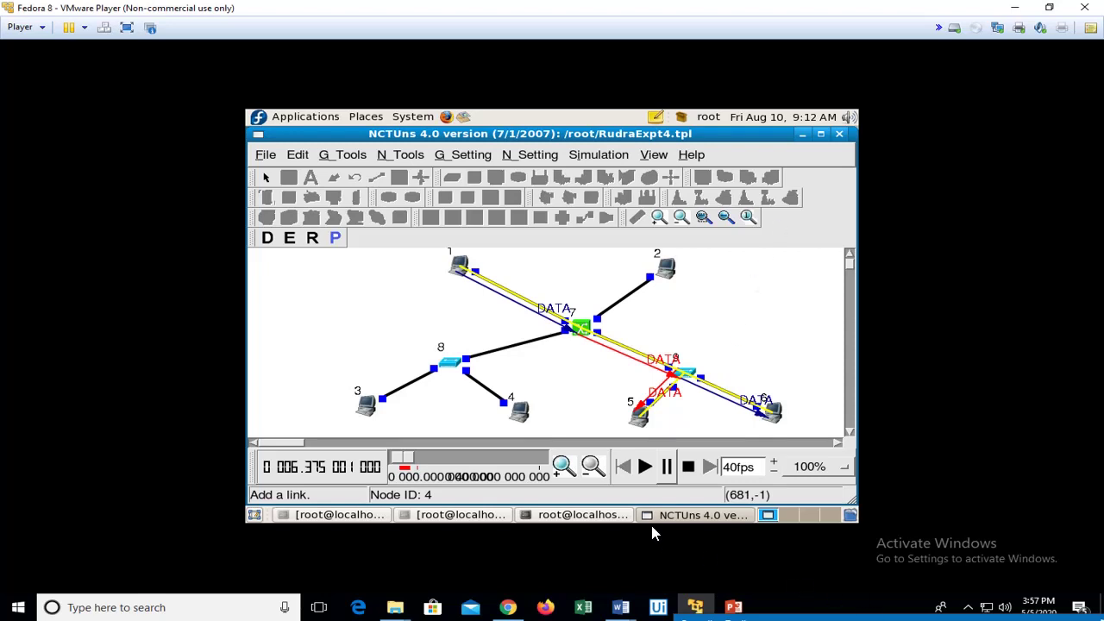
left_click(665, 467)
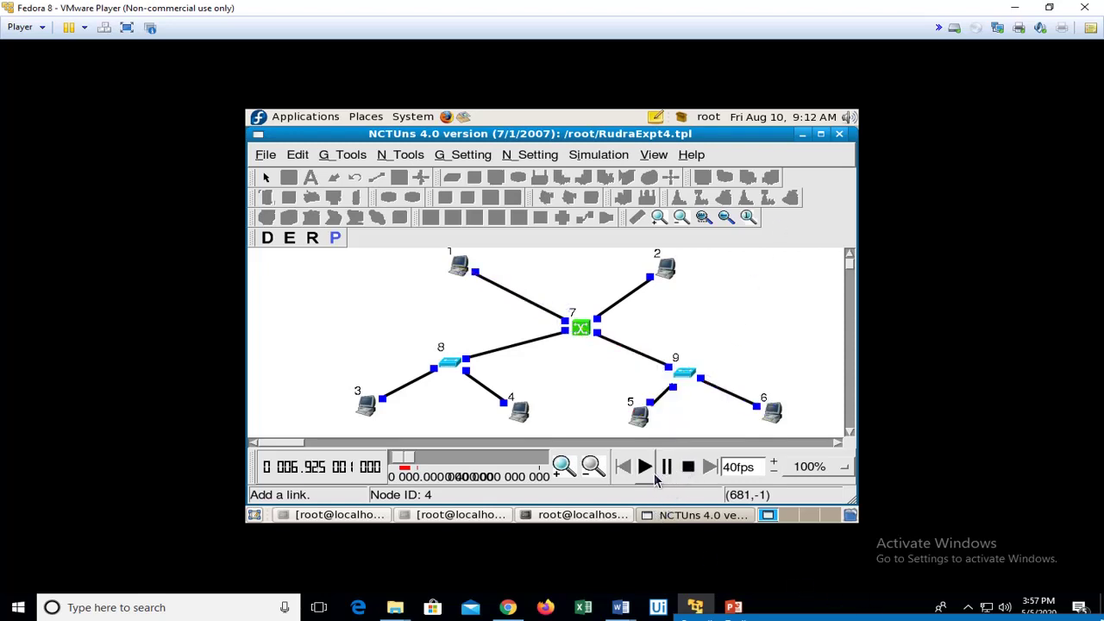
left_click(665, 468)
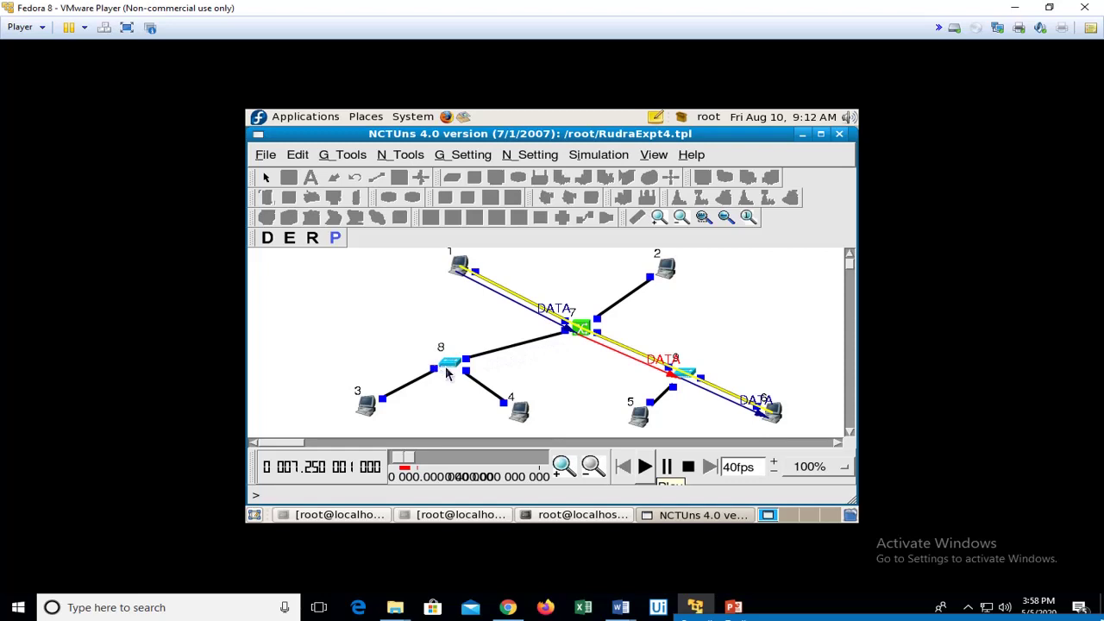
left_click(646, 467)
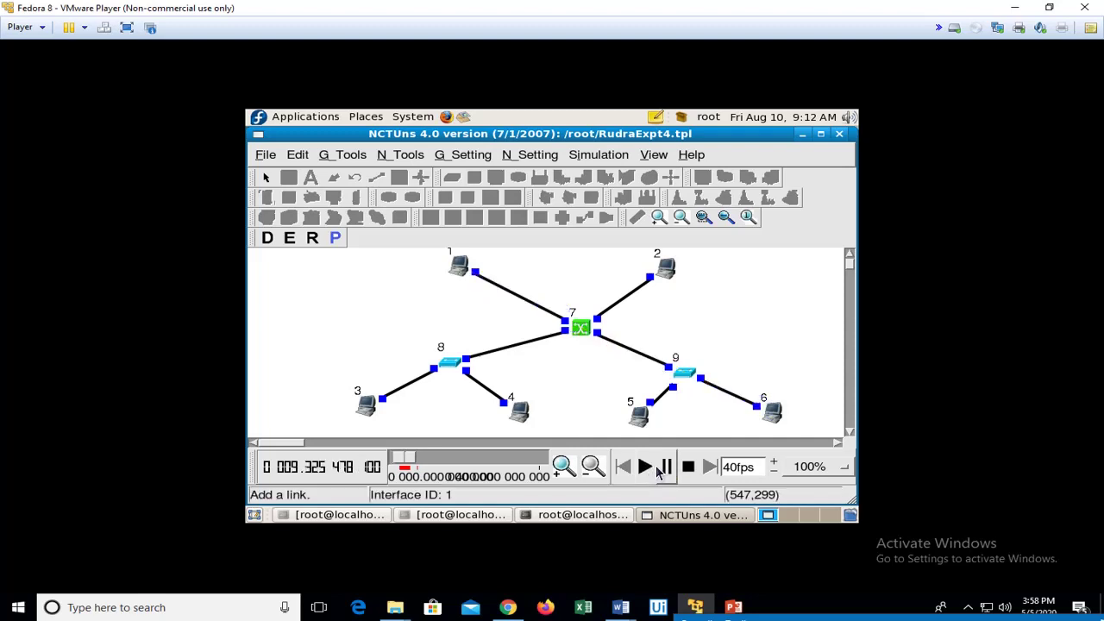
left_click(667, 468)
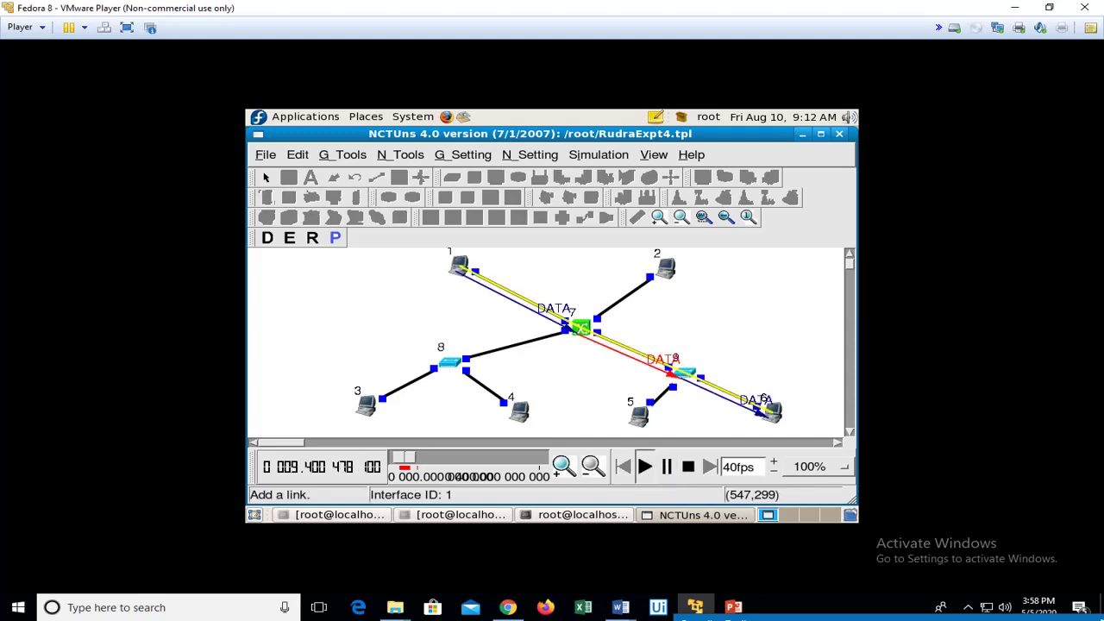
left_click(687, 466)
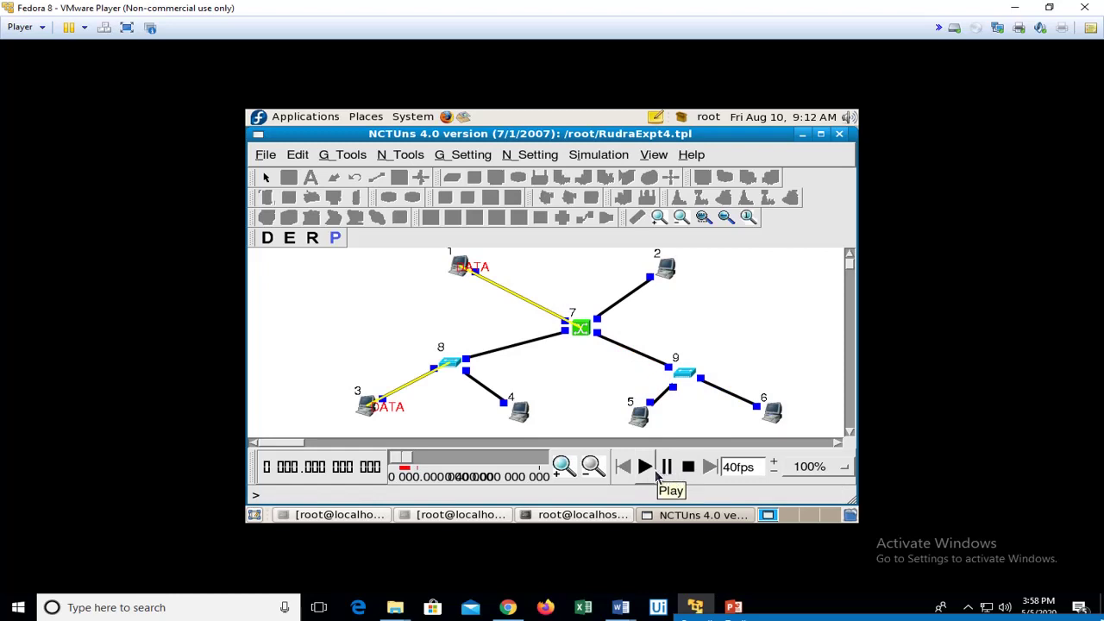
Replay the packet animation from the start with a pause to examine the packets passing through hub 9, and stop it.
left_click(656, 476)
left_click(665, 470)
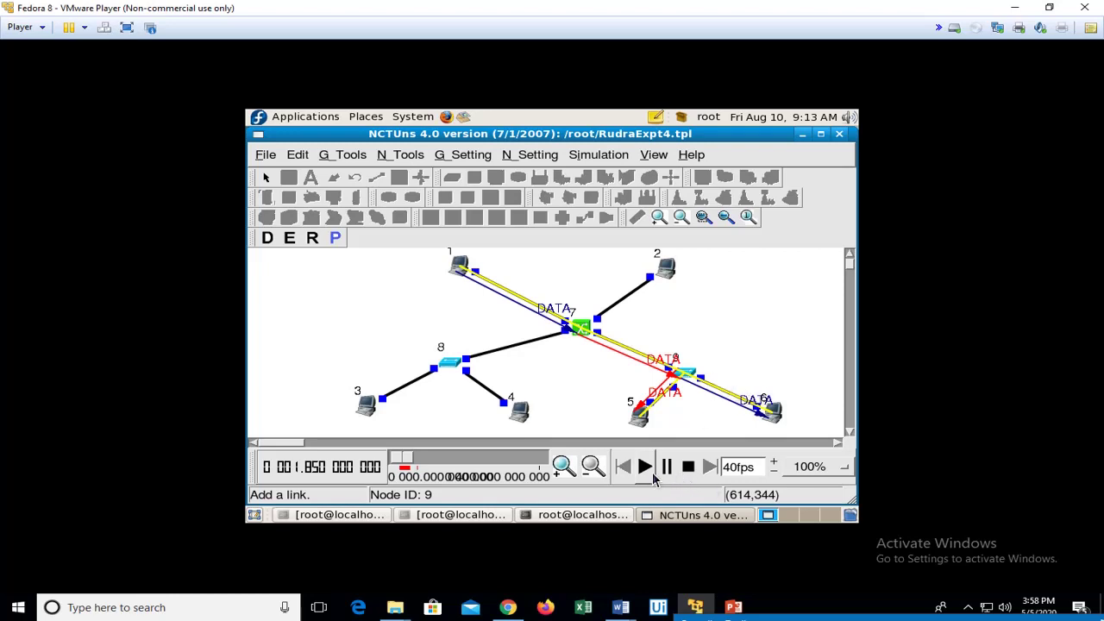
left_click(645, 467)
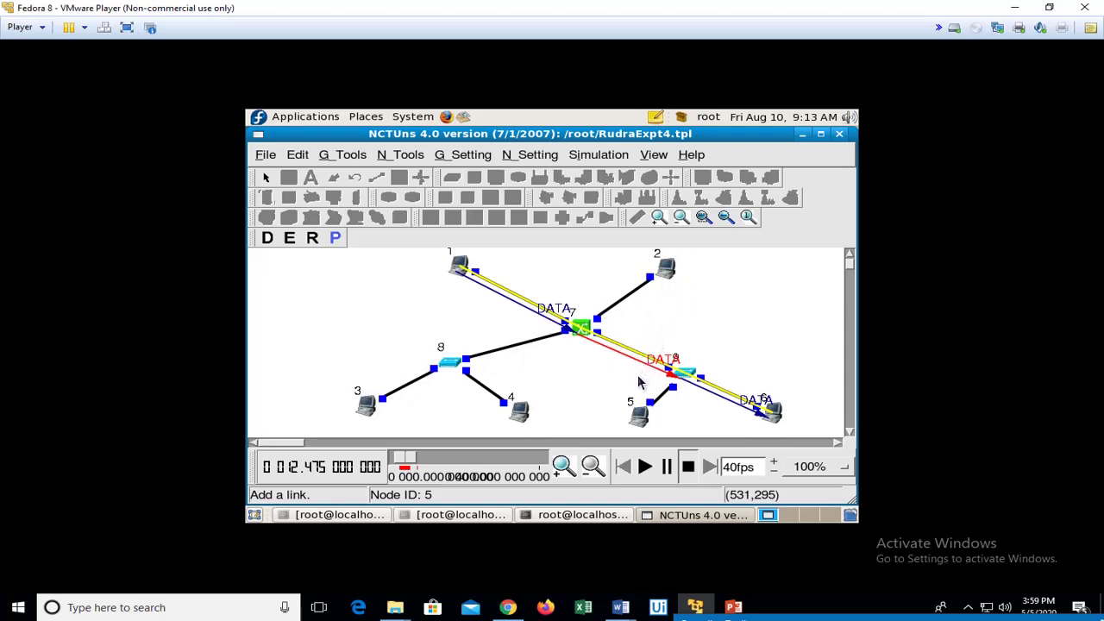
left_click(689, 471)
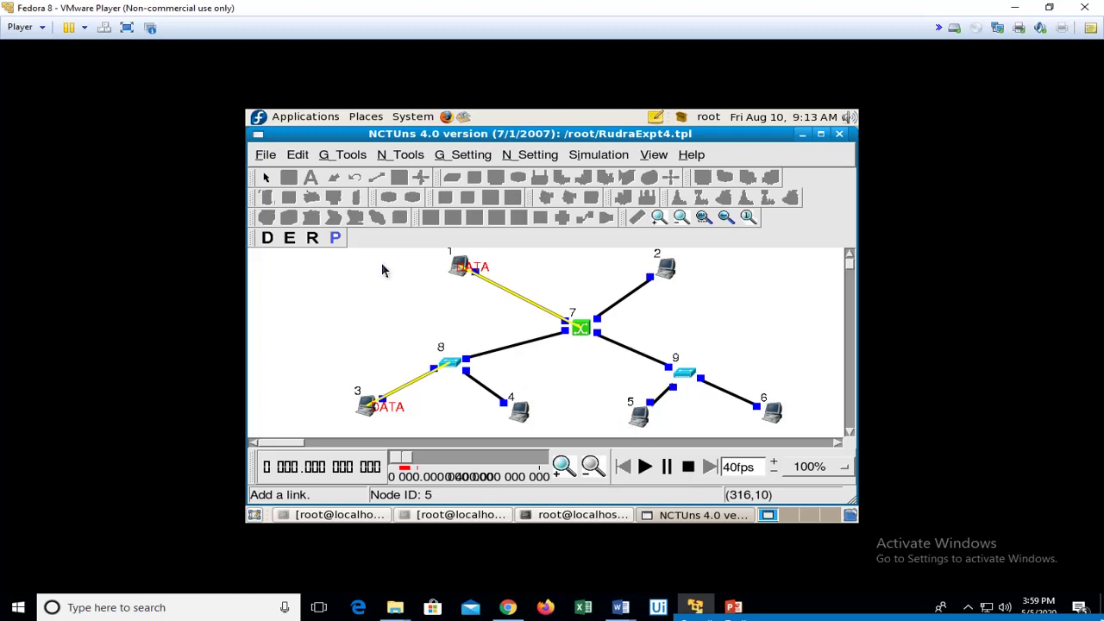
Switch the network from playback back to run simulation mode.
left_click(619, 156)
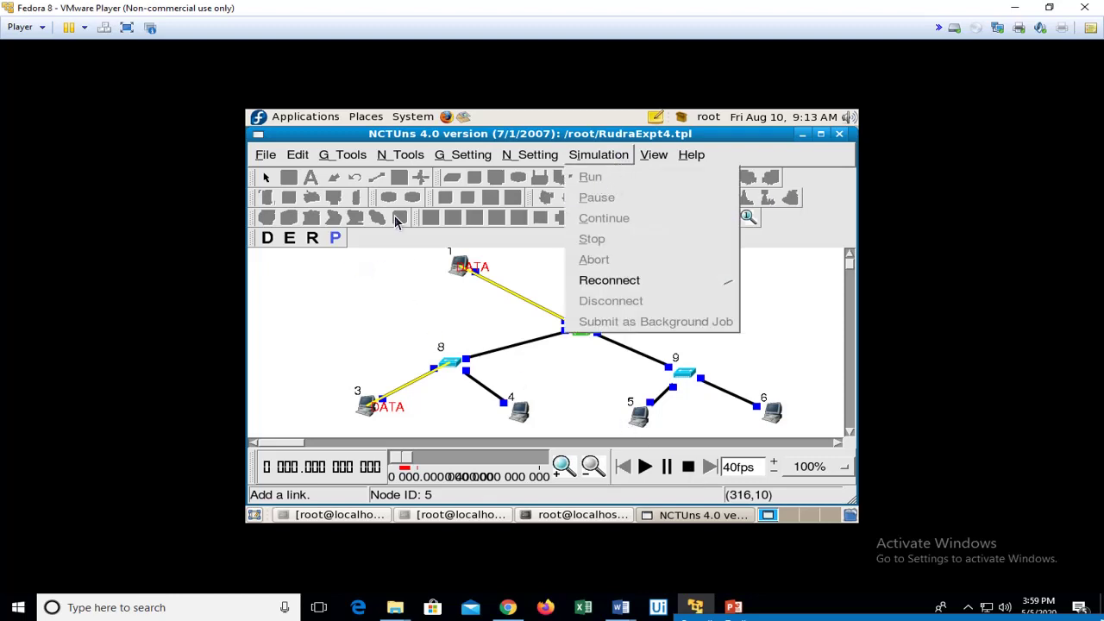
left_click(340, 264)
left_click(312, 238)
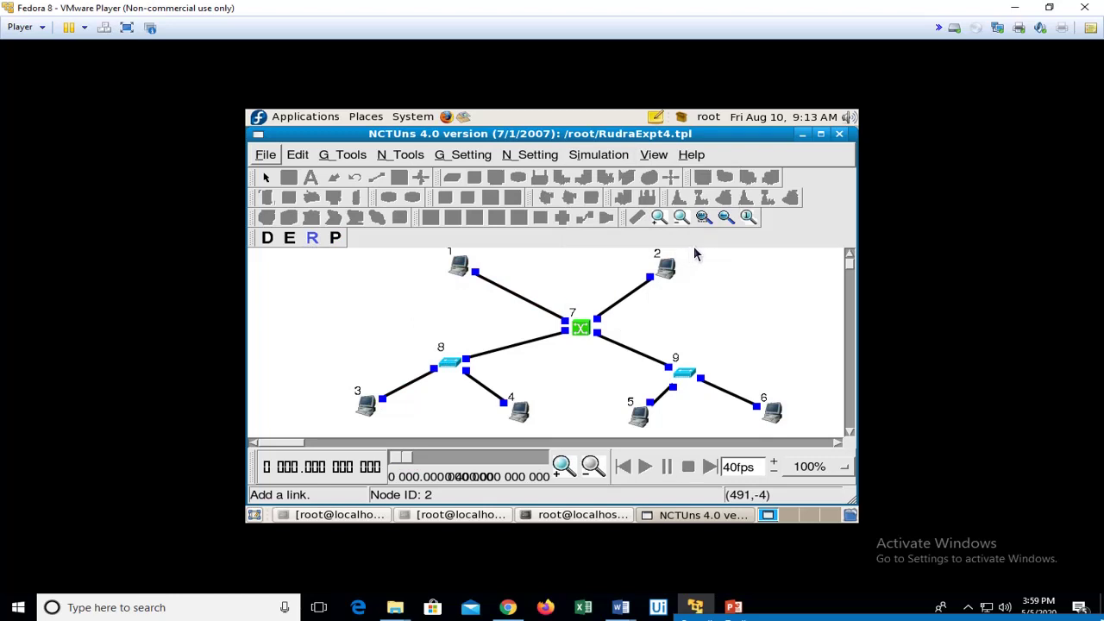
Run the network simulation again and accept the transfer of its result files.
left_click(603, 157)
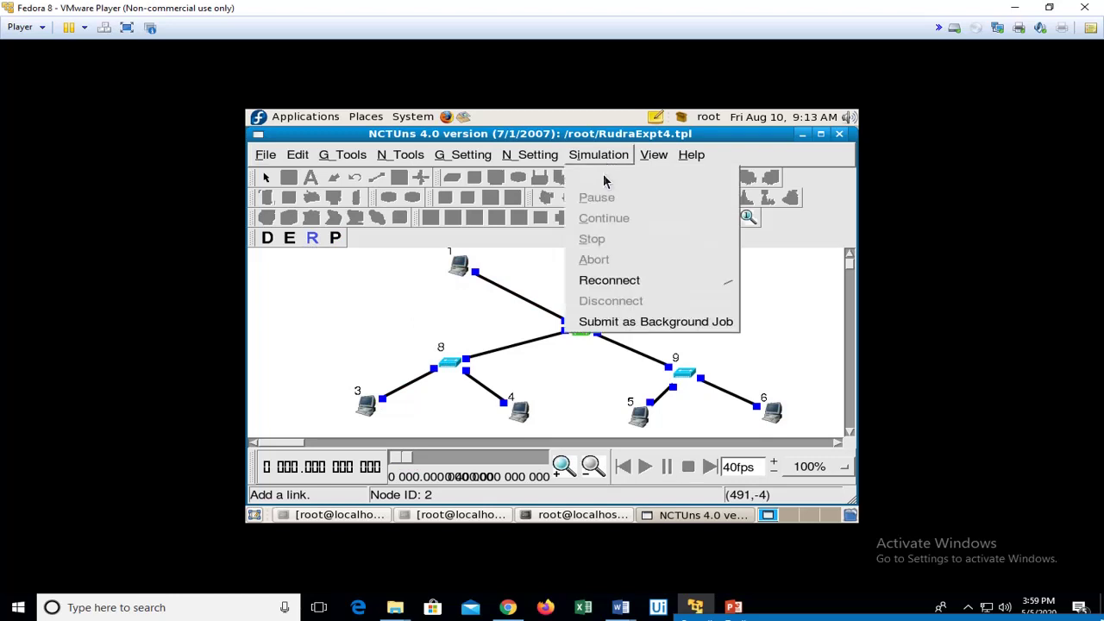
left_click(609, 178)
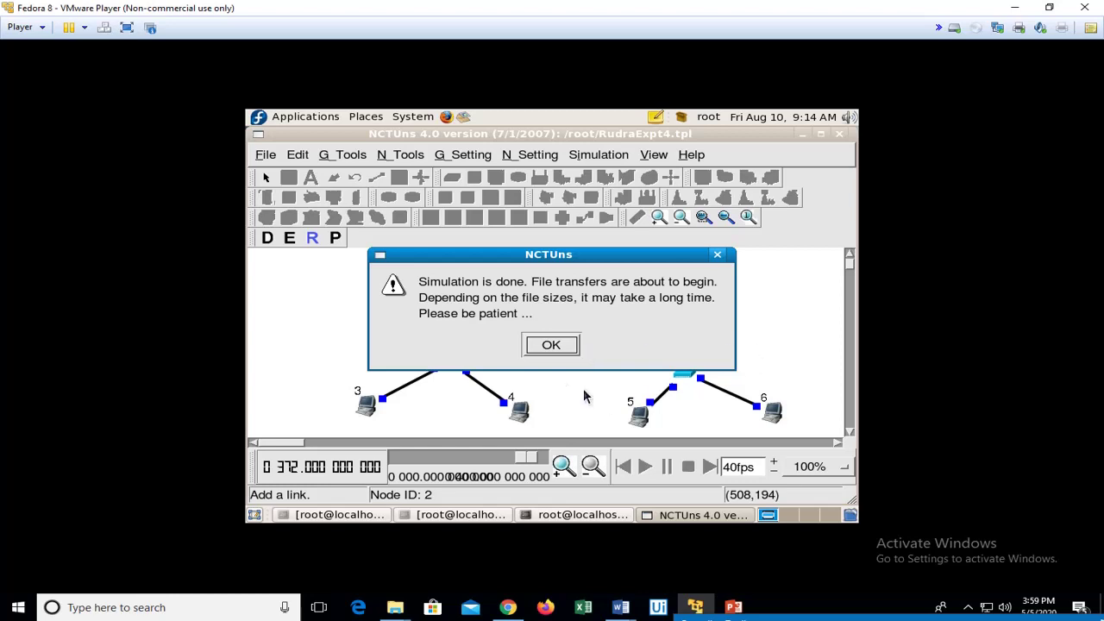
left_click(535, 350)
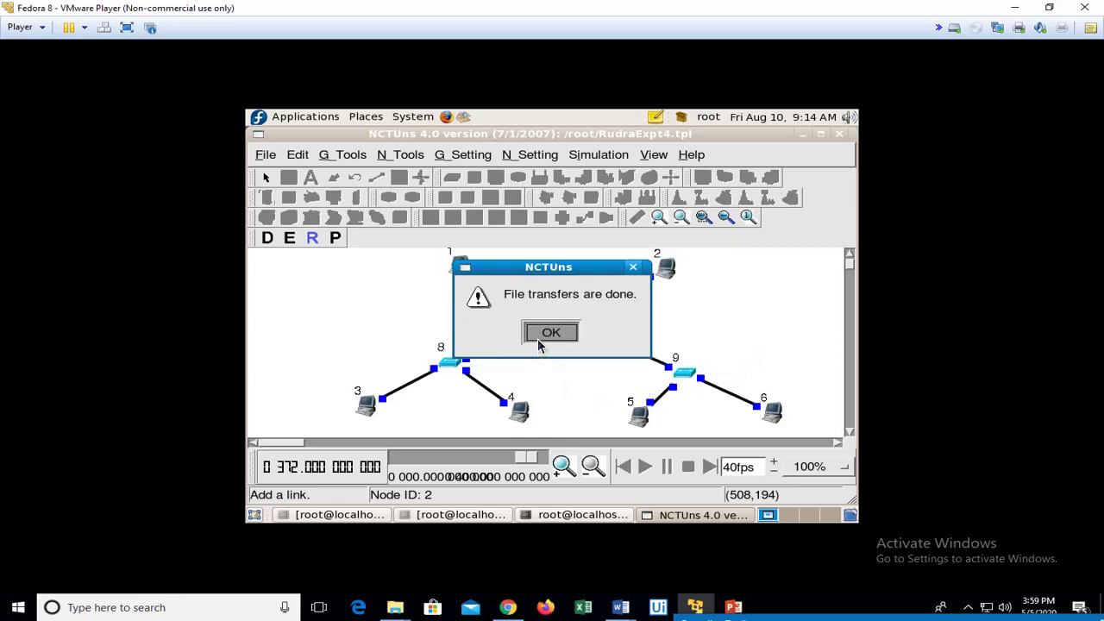
left_click(549, 334)
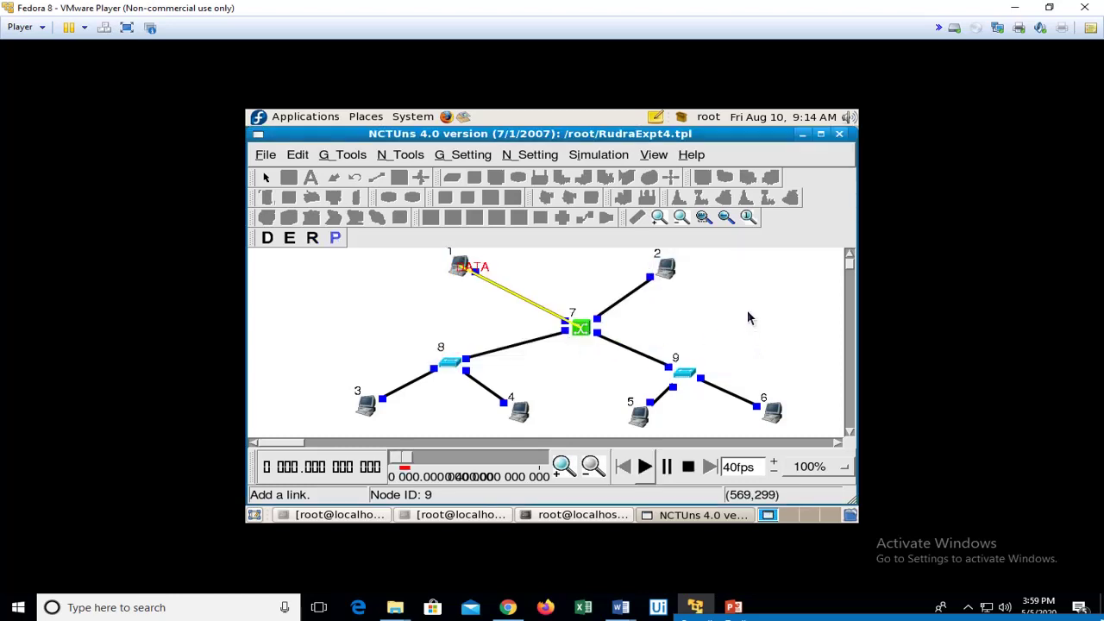
Play the packet animation with pauses to examine the data flow among all six hosts, and stop the playback.
left_click(645, 467)
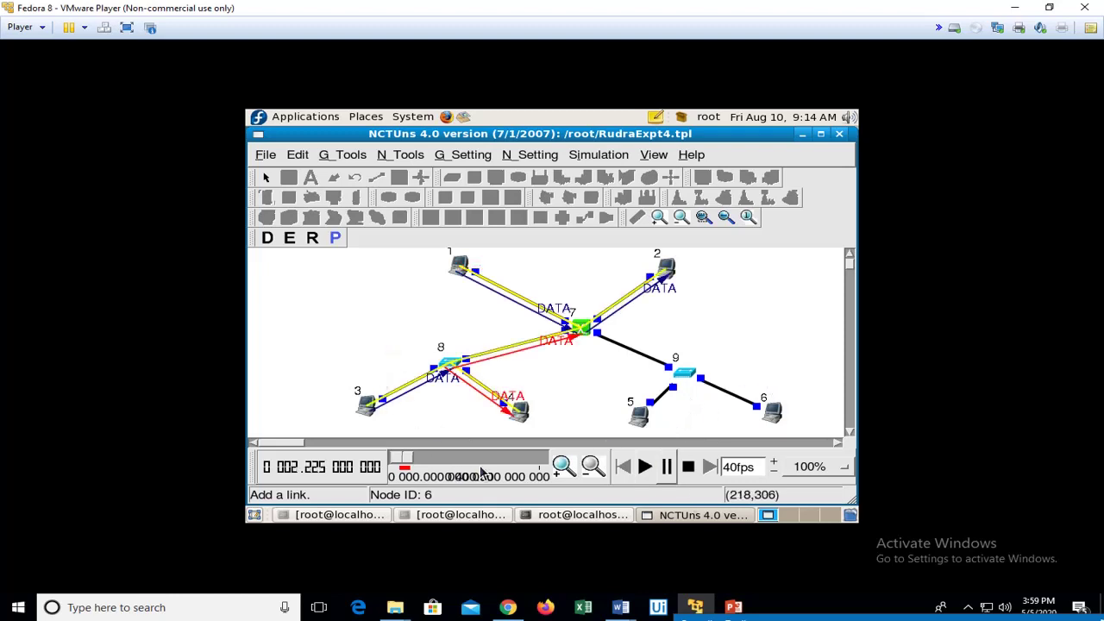
left_click(666, 467)
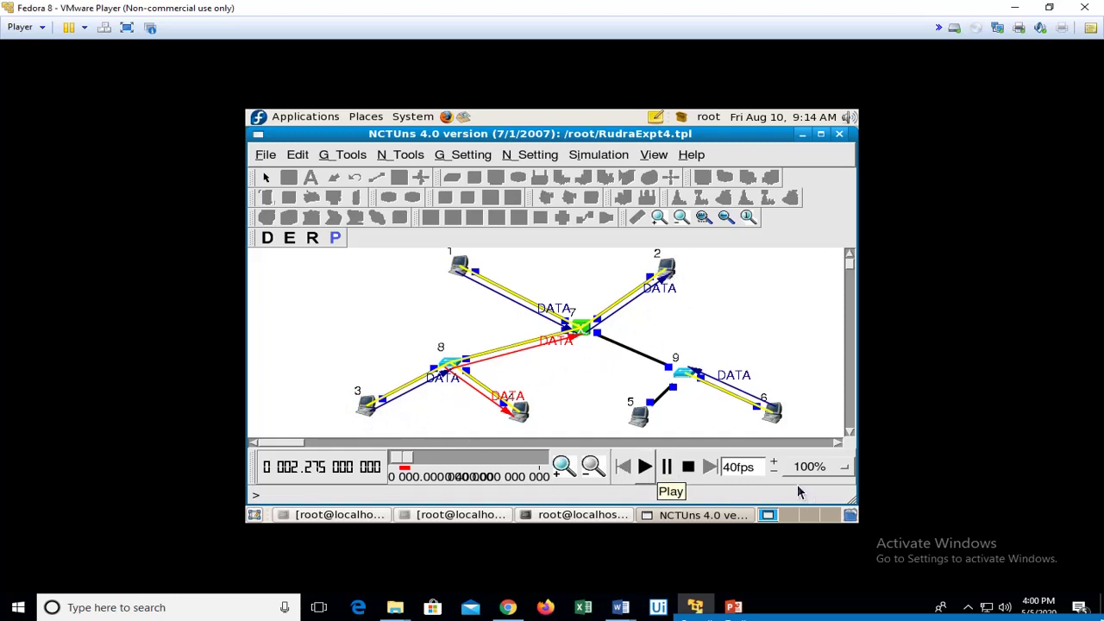
left_click(645, 467)
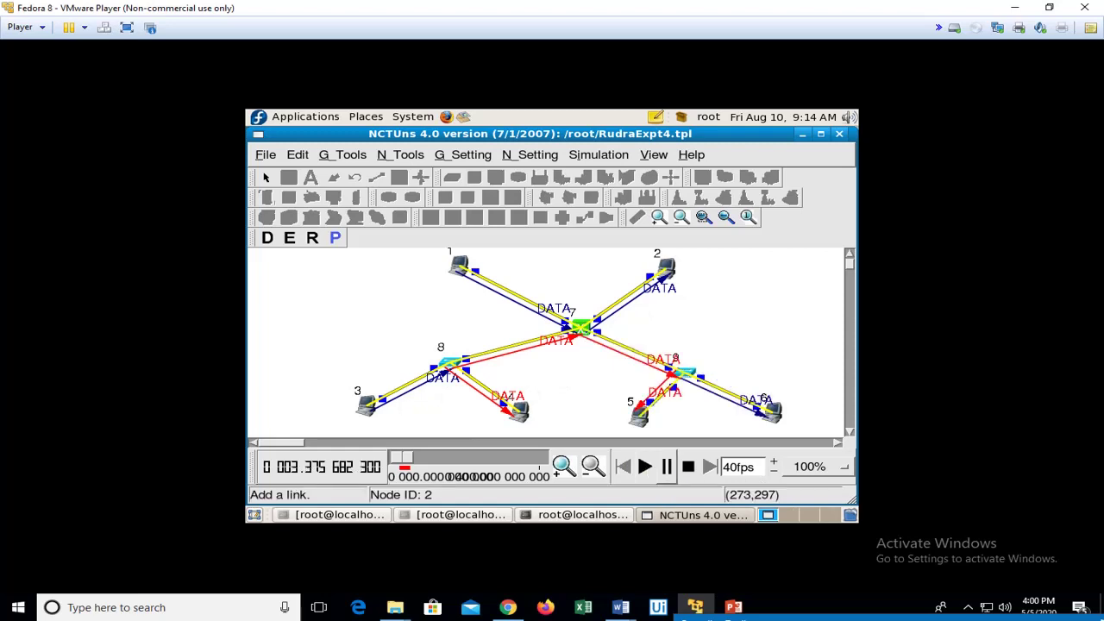
left_click(665, 471)
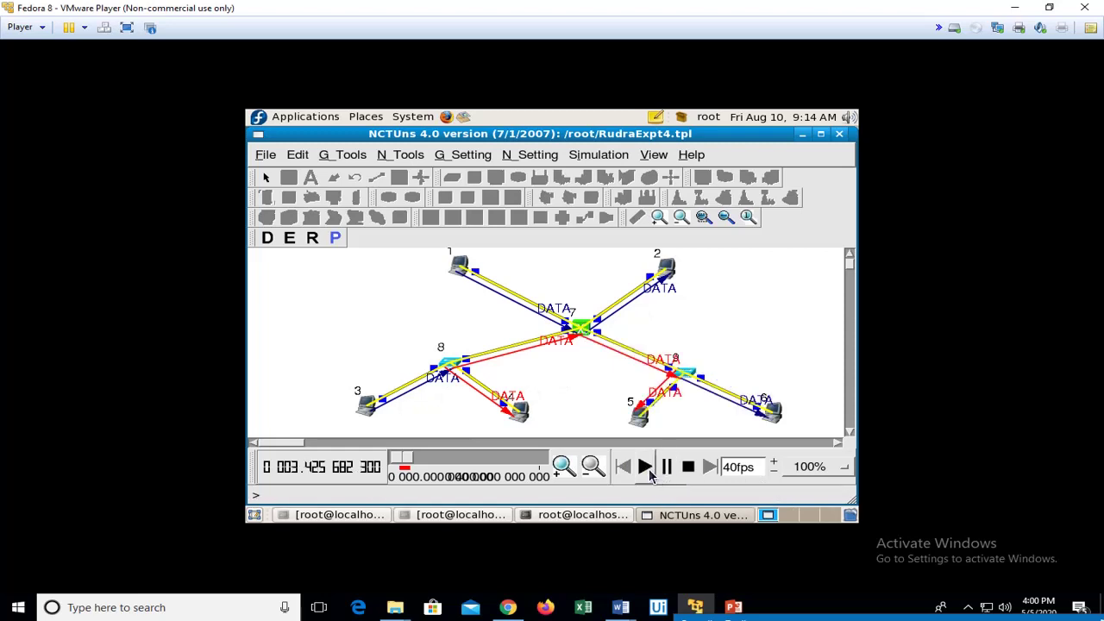
left_click(647, 470)
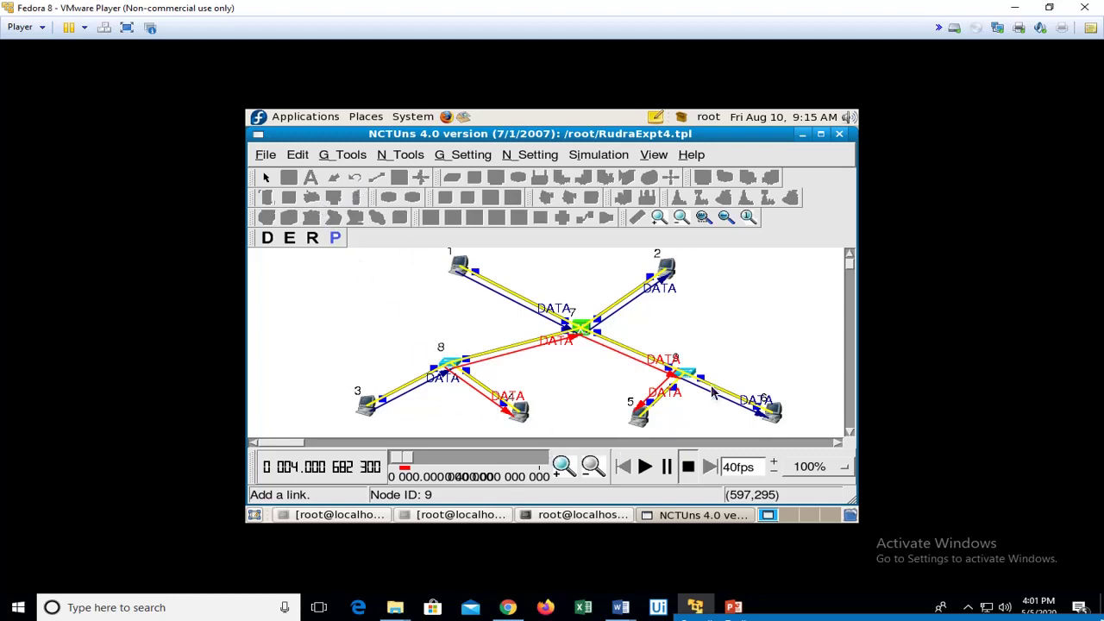
left_click(687, 467)
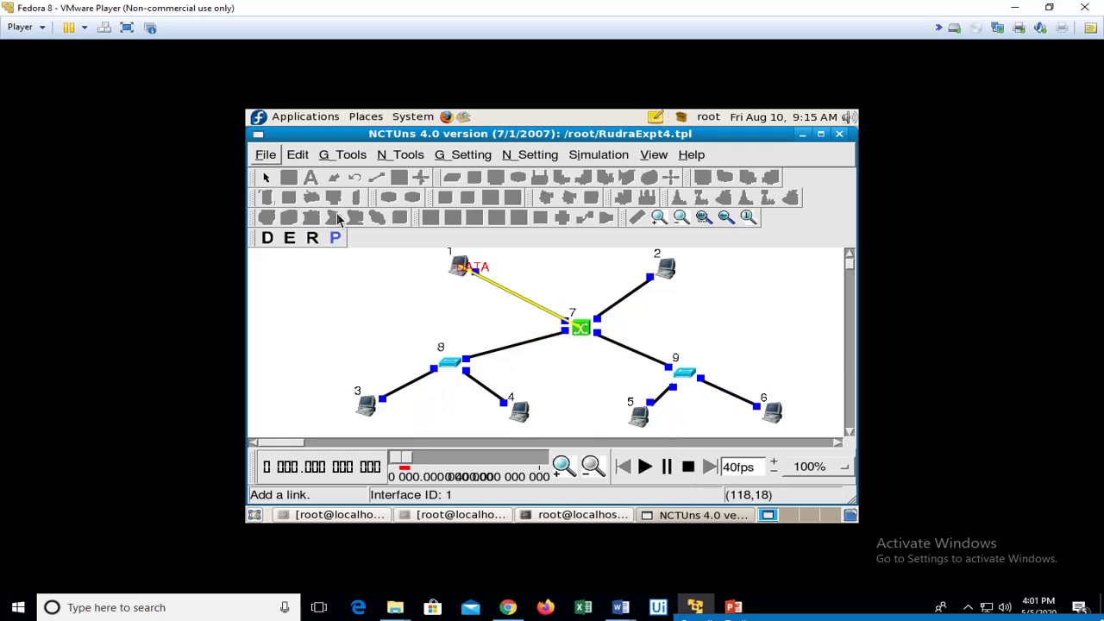
Plot the RudraExpt4.8023_N1_P1 log from the RudraExpt4.results folder in a graph, and reposition the graph window over the topology.
left_click(349, 157)
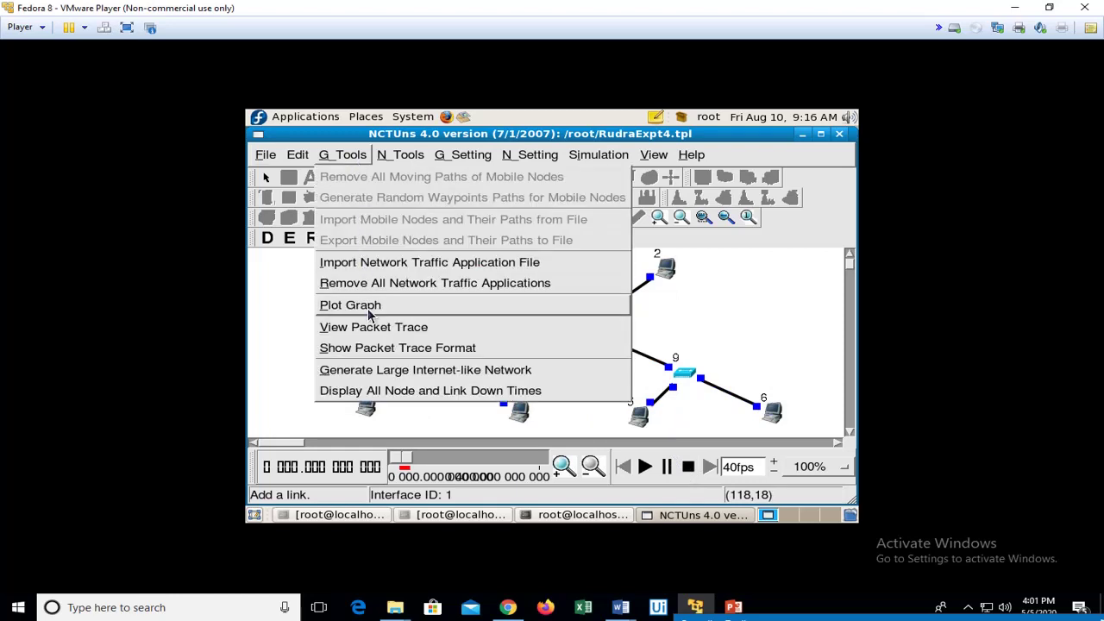
left_click(354, 306)
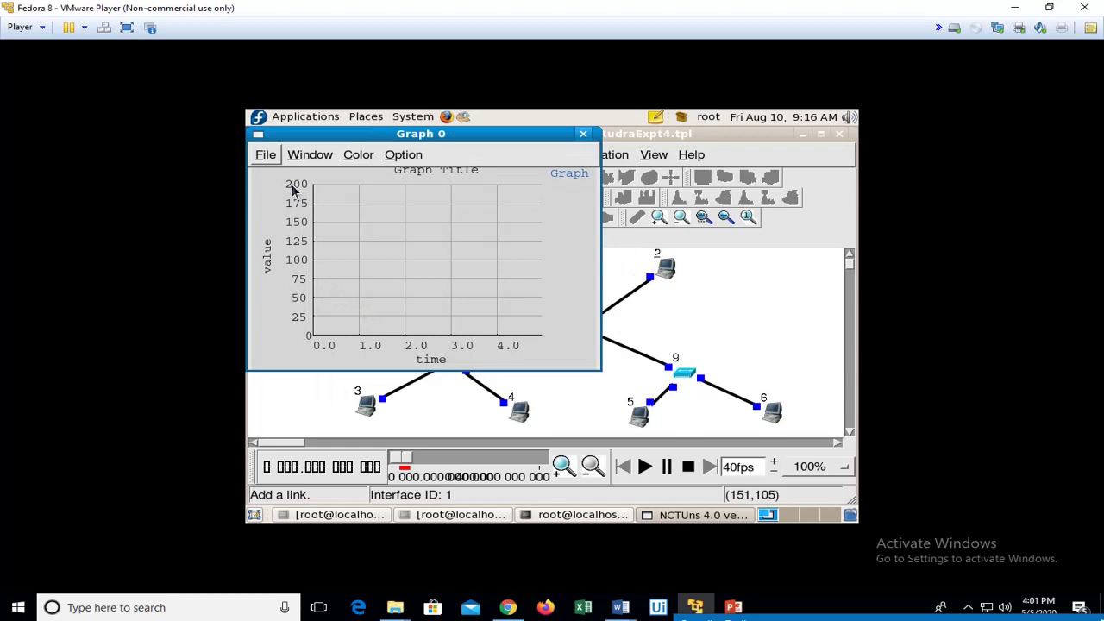
left_click(266, 155)
left_click(281, 197)
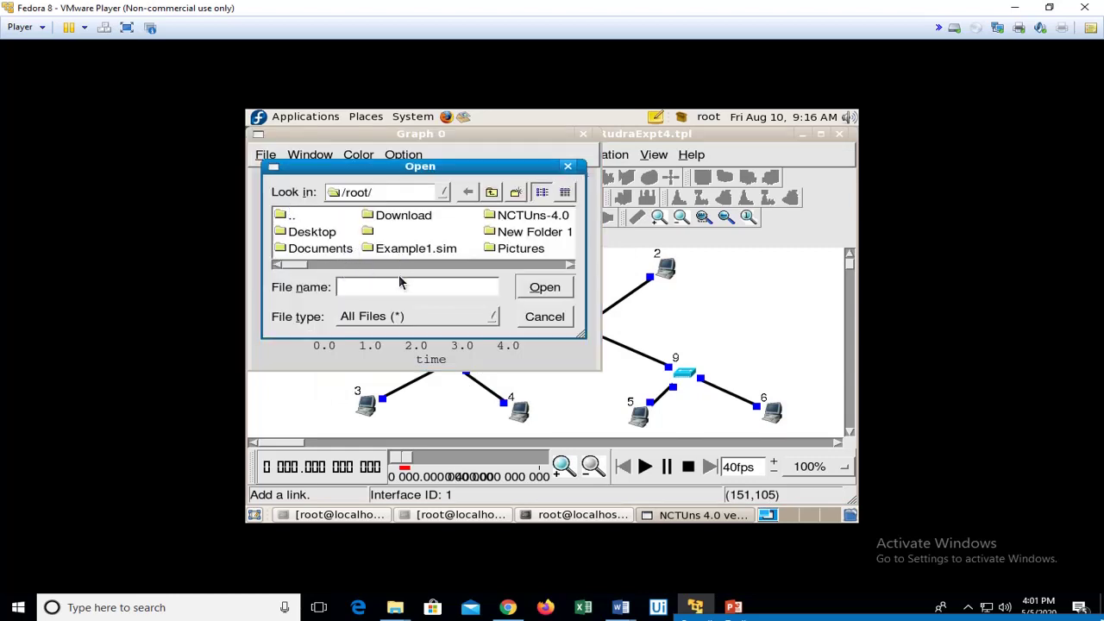
double_click(403, 248)
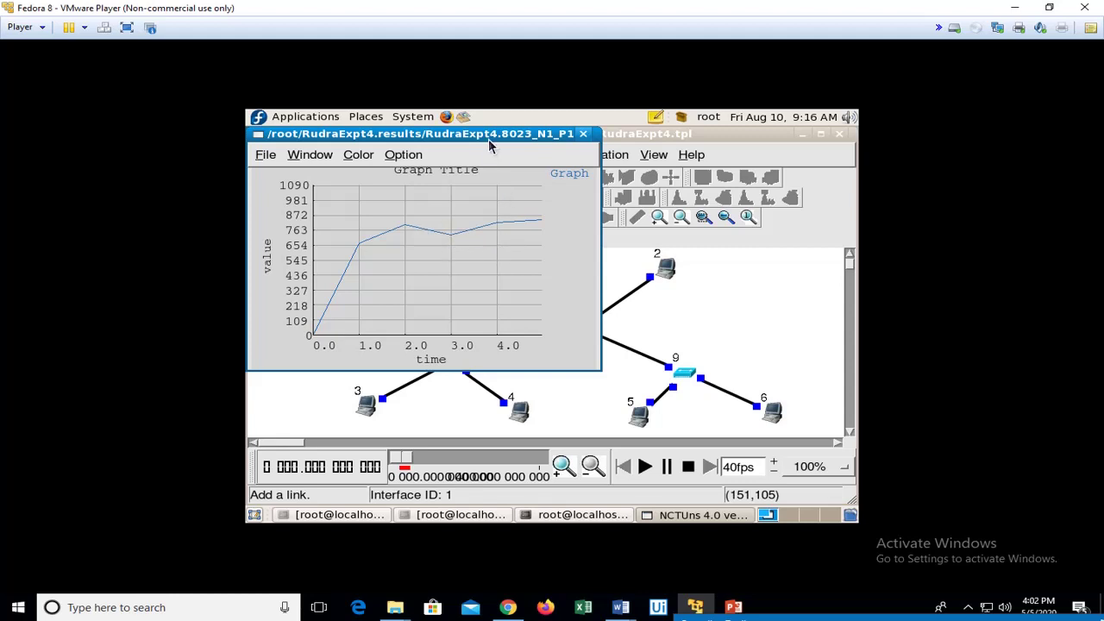
left_click_drag(489, 138, 703, 409)
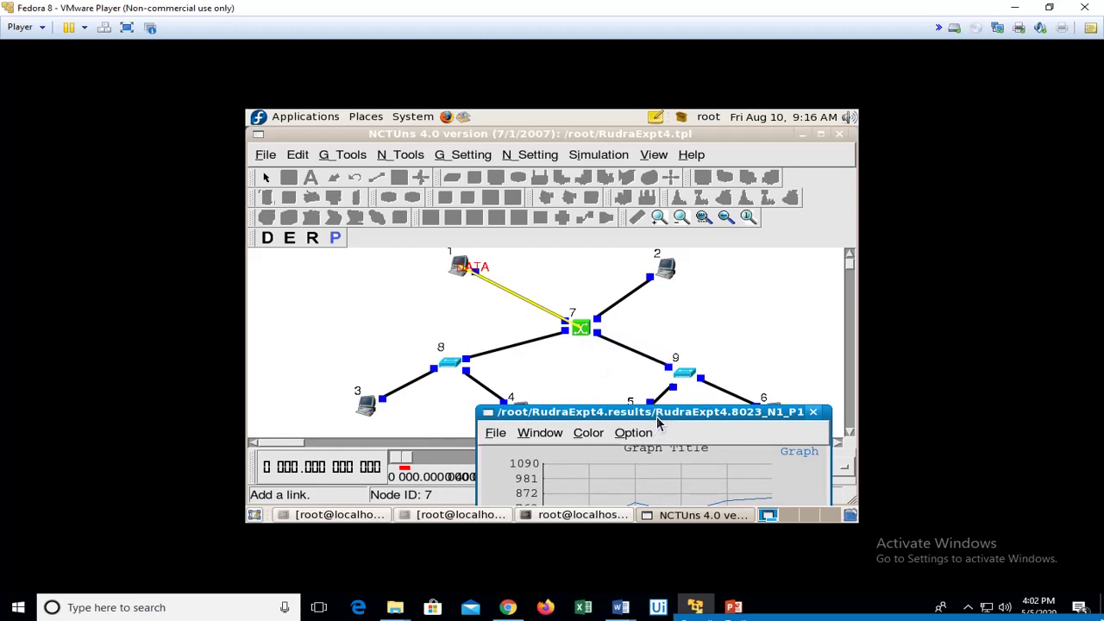
left_click_drag(655, 416, 452, 233)
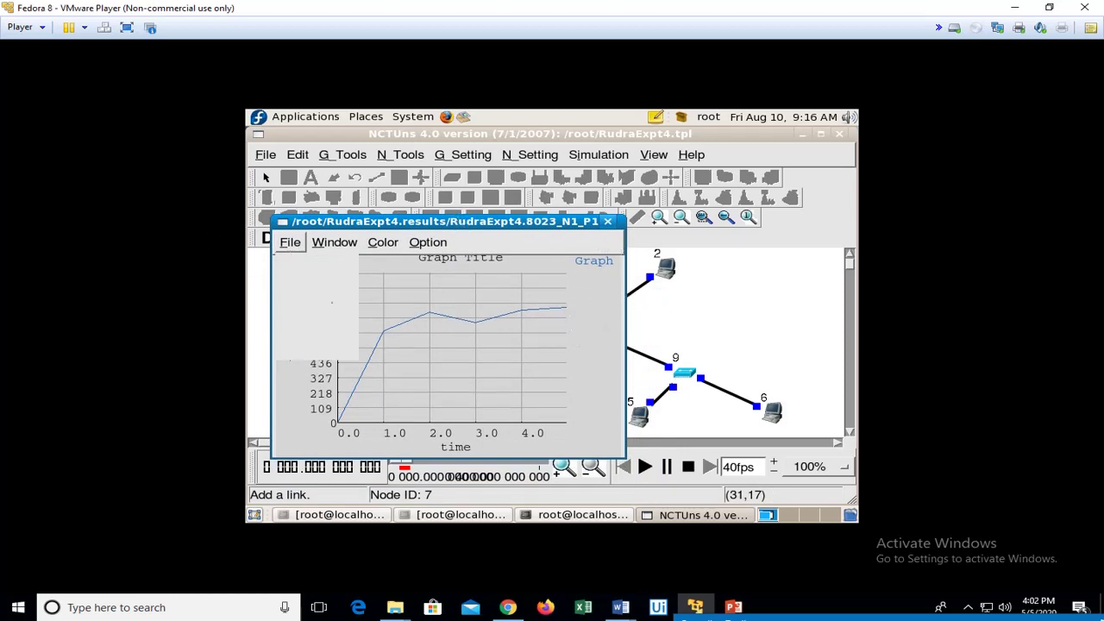
Load the RudraExpt4.8023_N2_P1 log into the graph window to examine the plot for host 2.
left_click(290, 242)
left_click(479, 305)
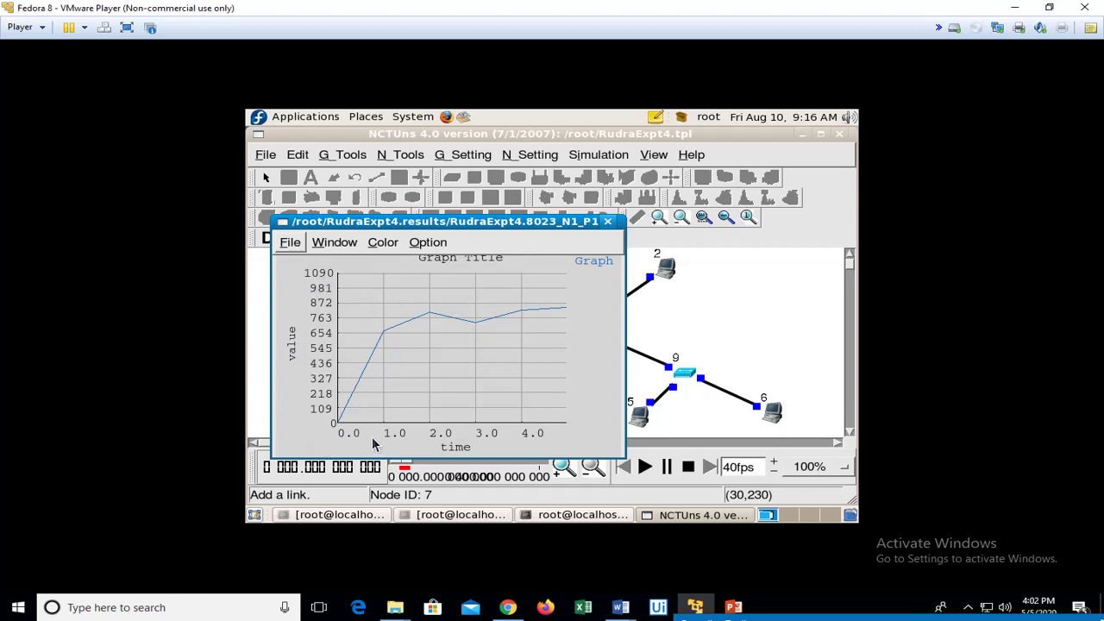
left_click(290, 242)
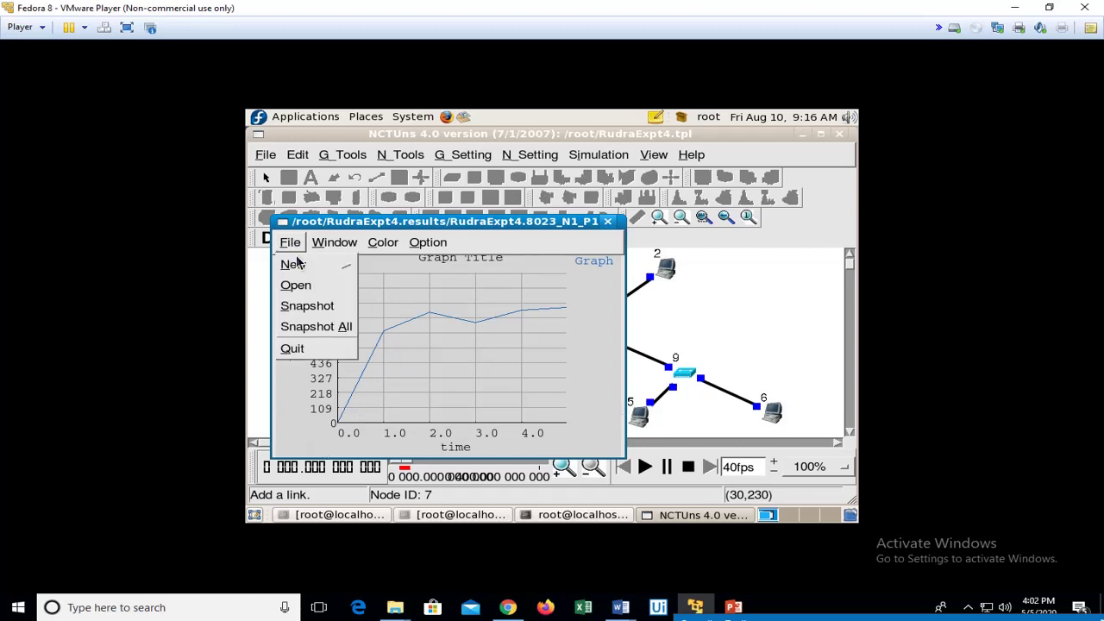
left_click(303, 284)
double_click(549, 336)
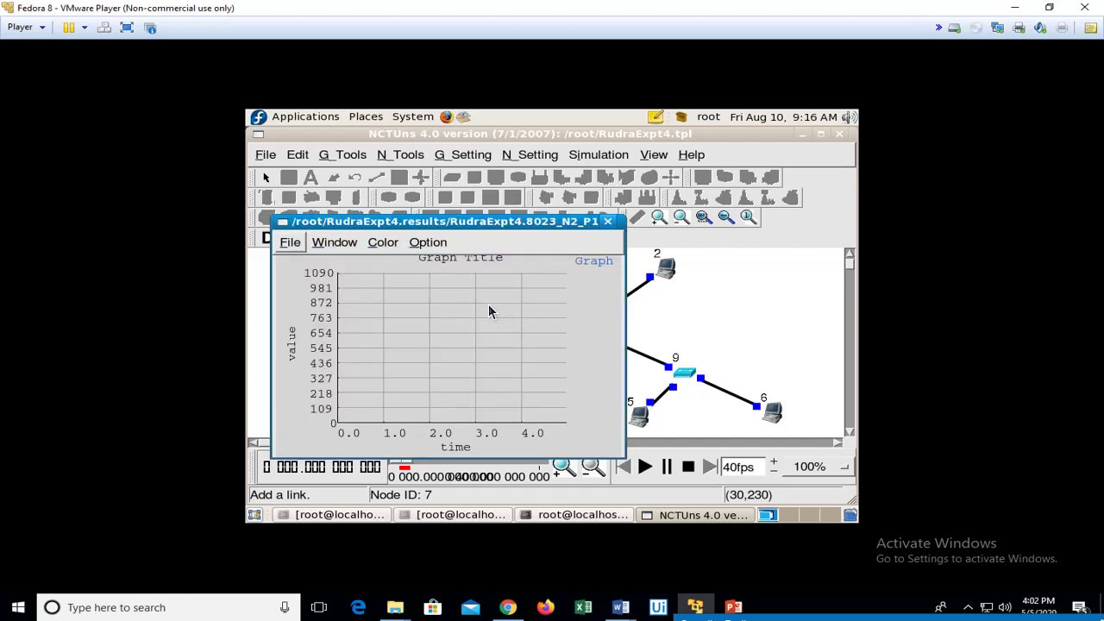
Plot the collision log RudraExpt4.8023_N1_P1_Coll.log of host 1 in the graph window.
left_click(290, 242)
left_click(307, 286)
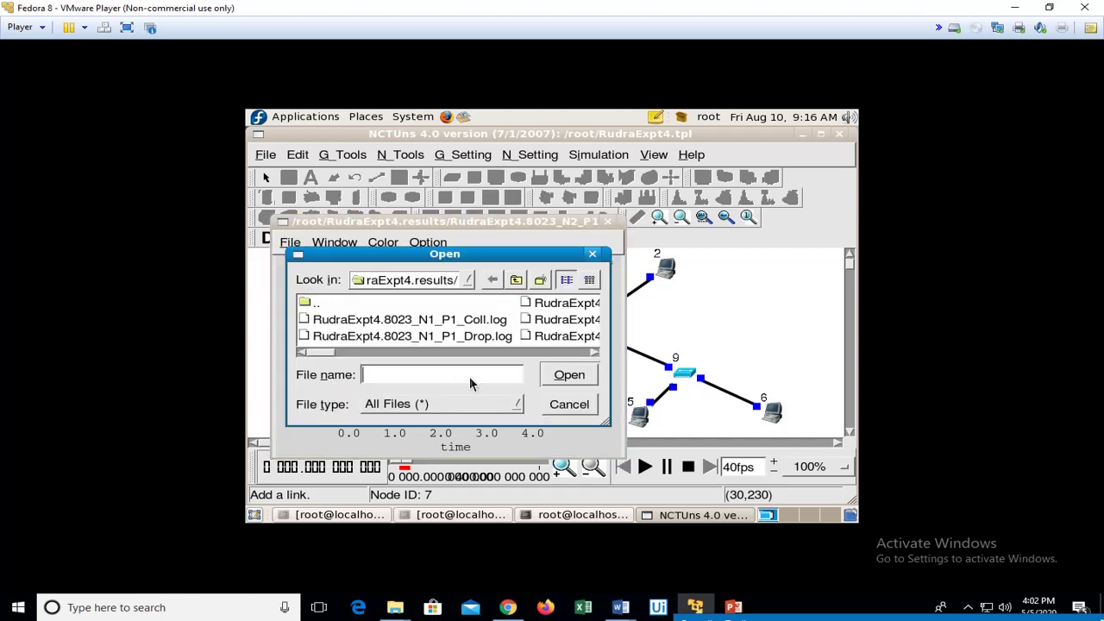
left_click(471, 336)
left_click(486, 321)
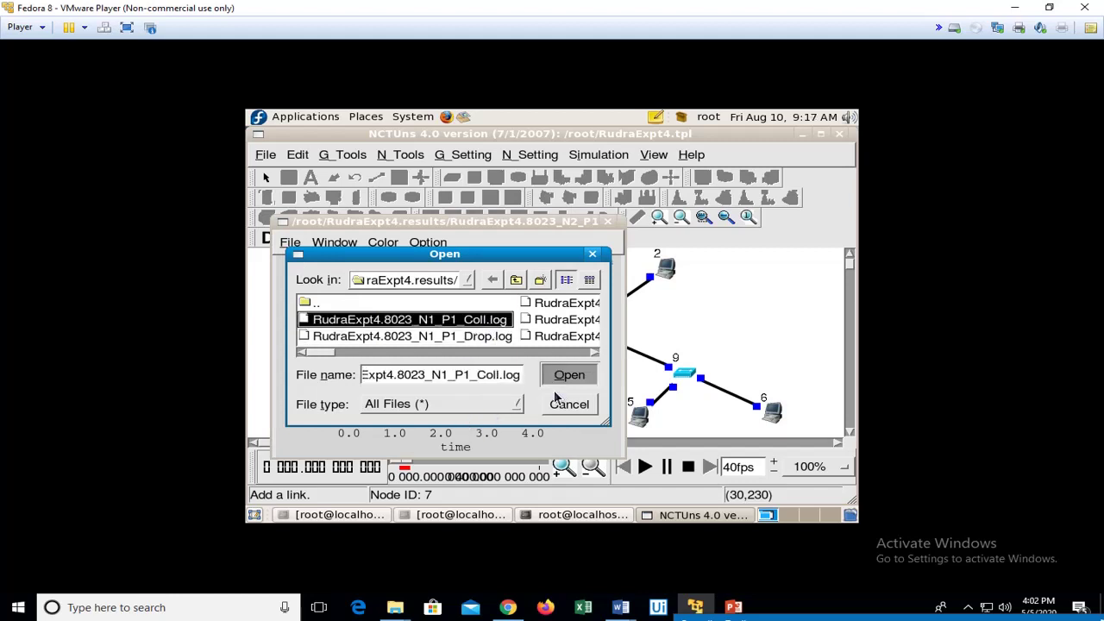
left_click(567, 378)
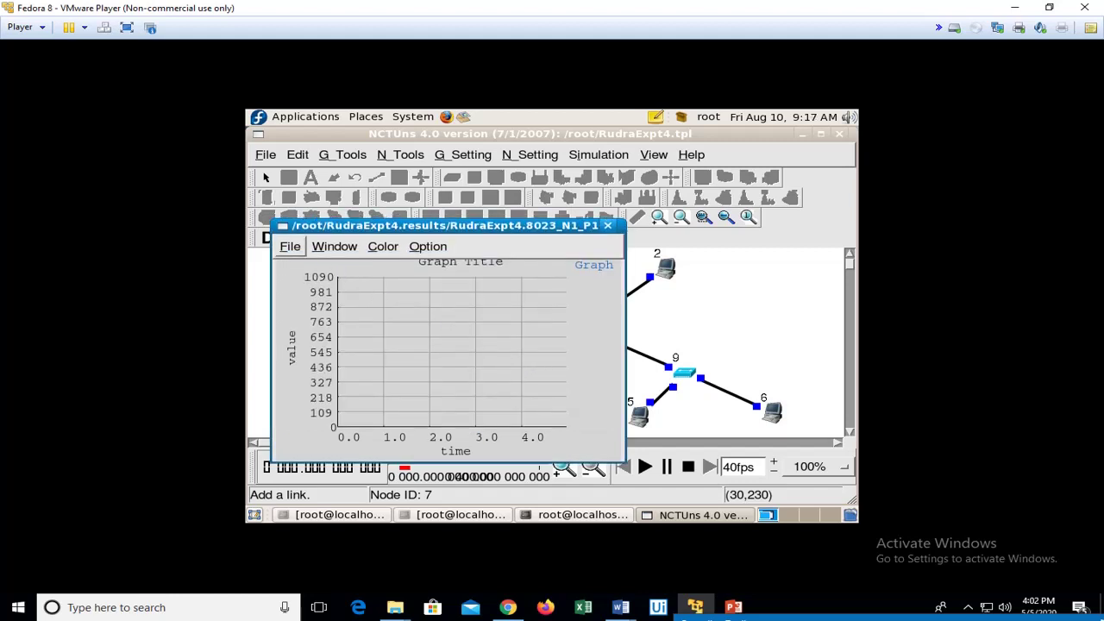
Plot the input throughput log RudraExpt4.8023_N6_P1_InThrput.log of host 6, and close the graph window.
left_click(290, 242)
left_click(315, 293)
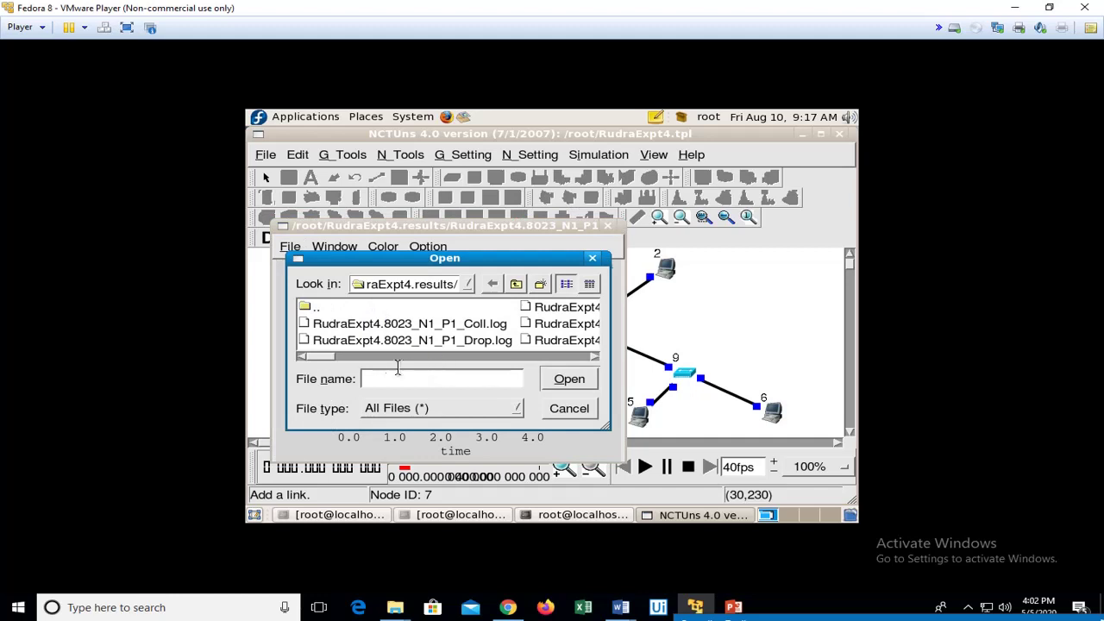
left_click(393, 356)
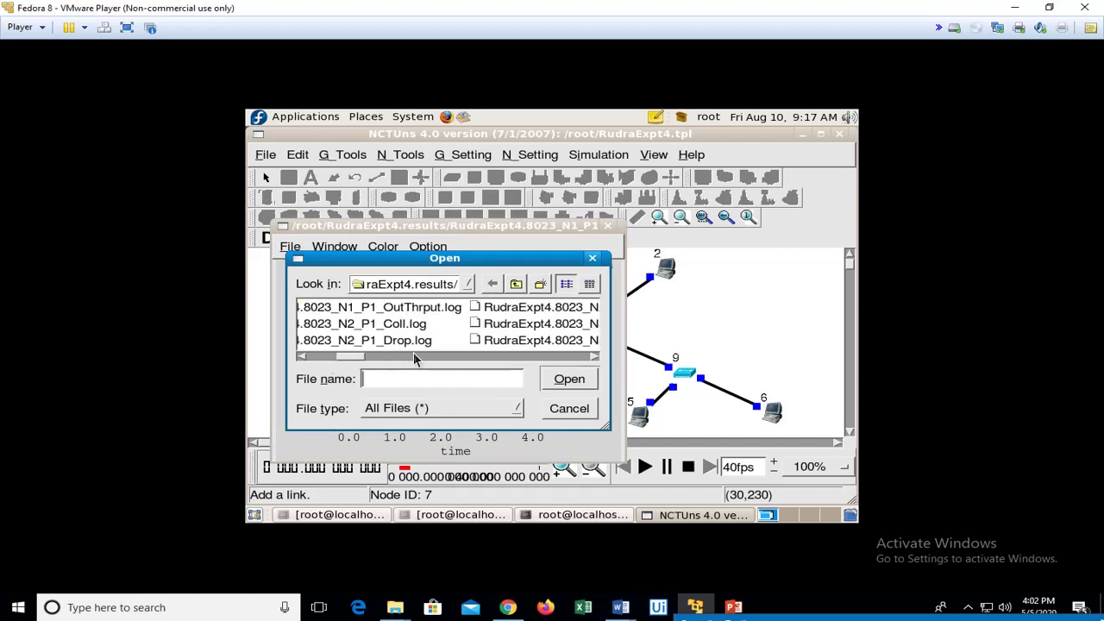
left_click(500, 356)
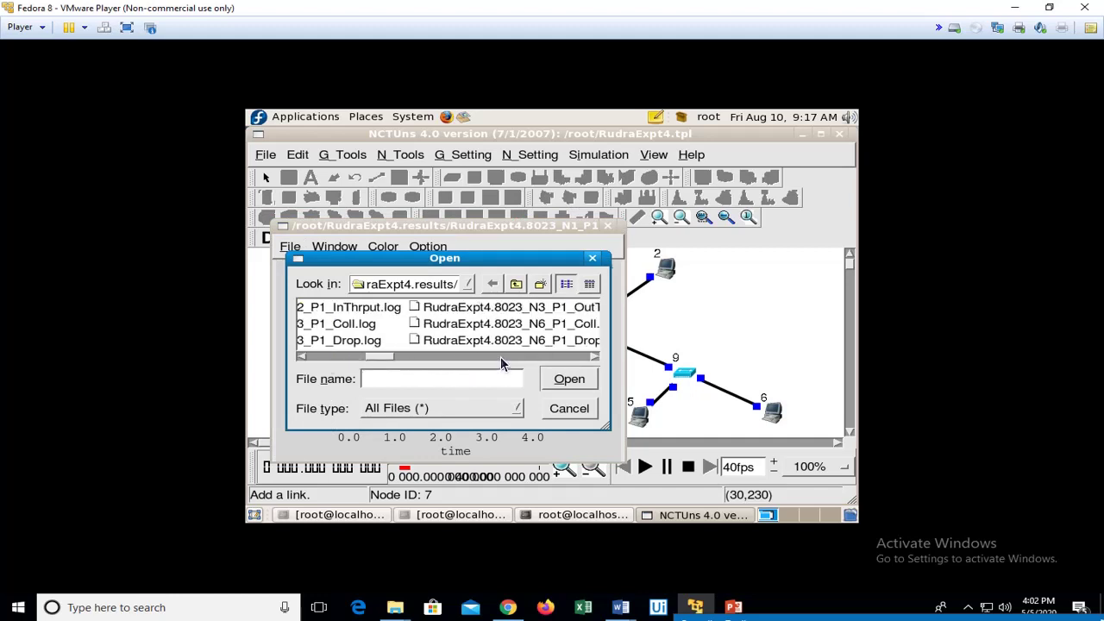
left_click(500, 356)
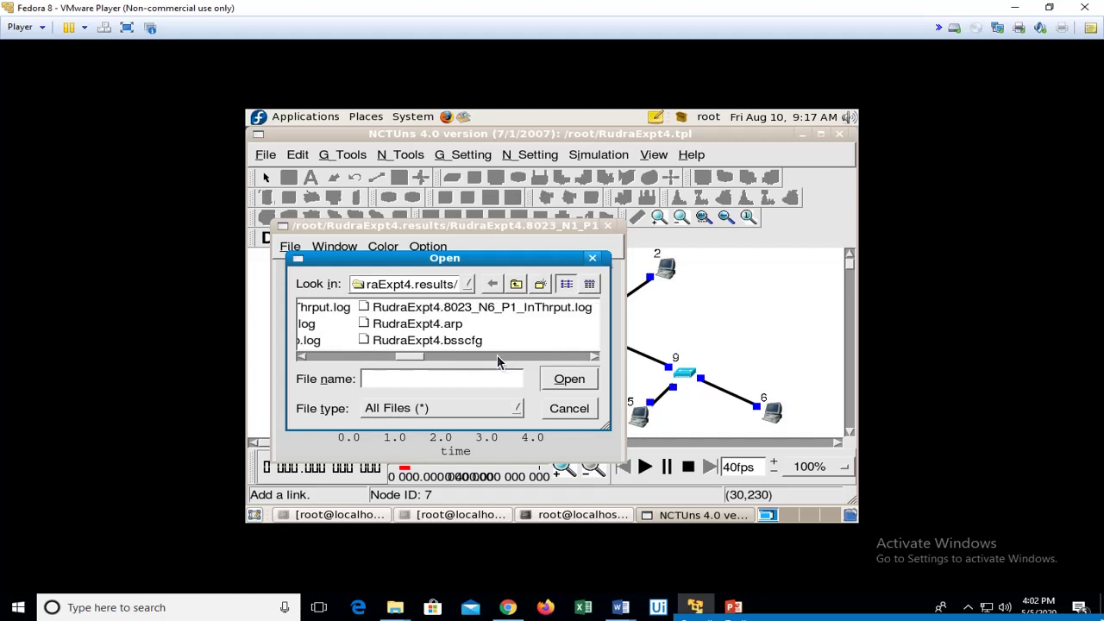
left_click(507, 308)
left_click(569, 381)
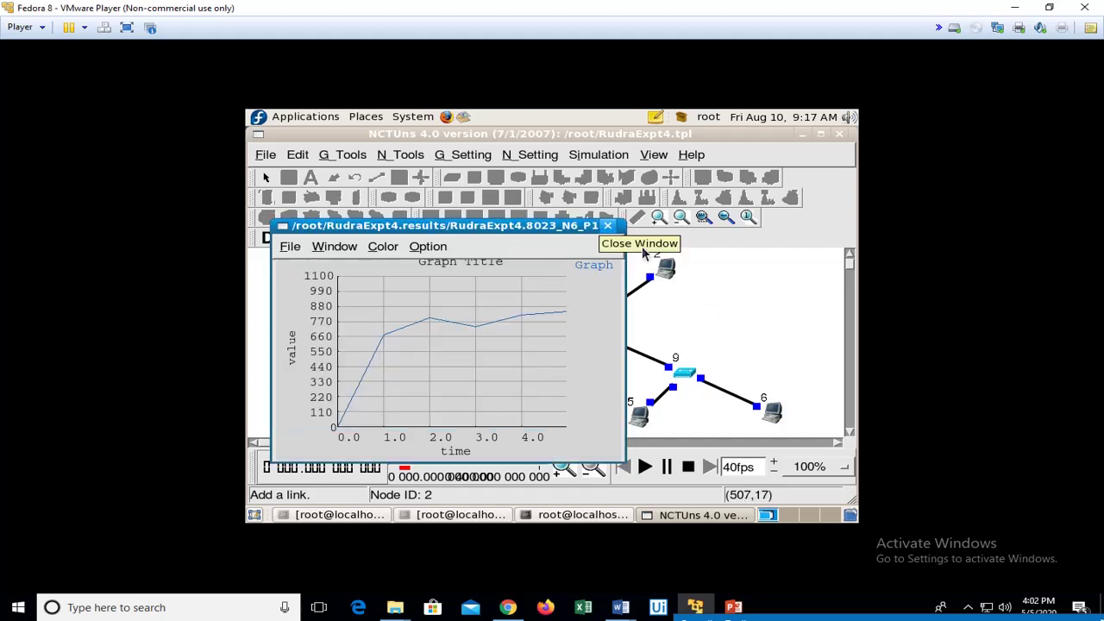
left_click(607, 226)
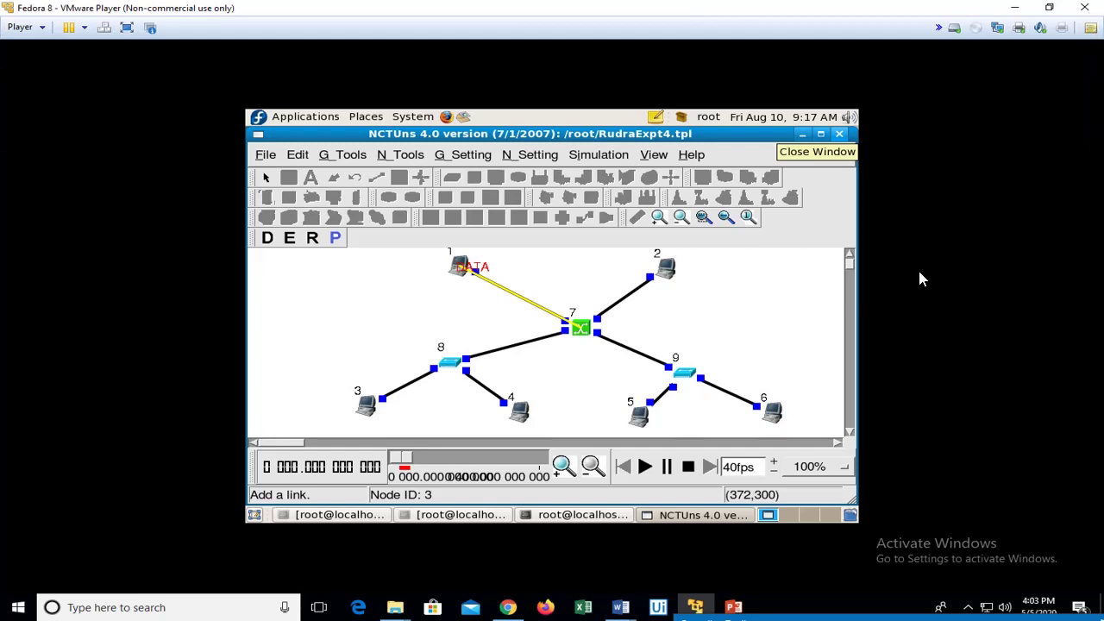
Close the network simulator and the three terminal windows, including those of the coordinator and dispatcher.
left_click(839, 135)
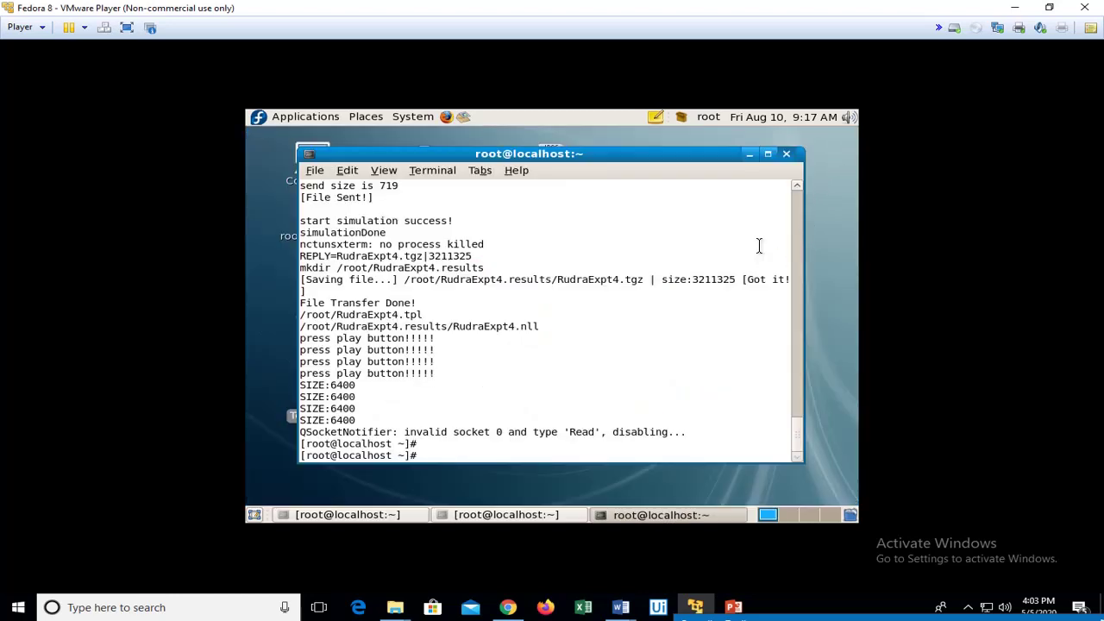
left_click(787, 153)
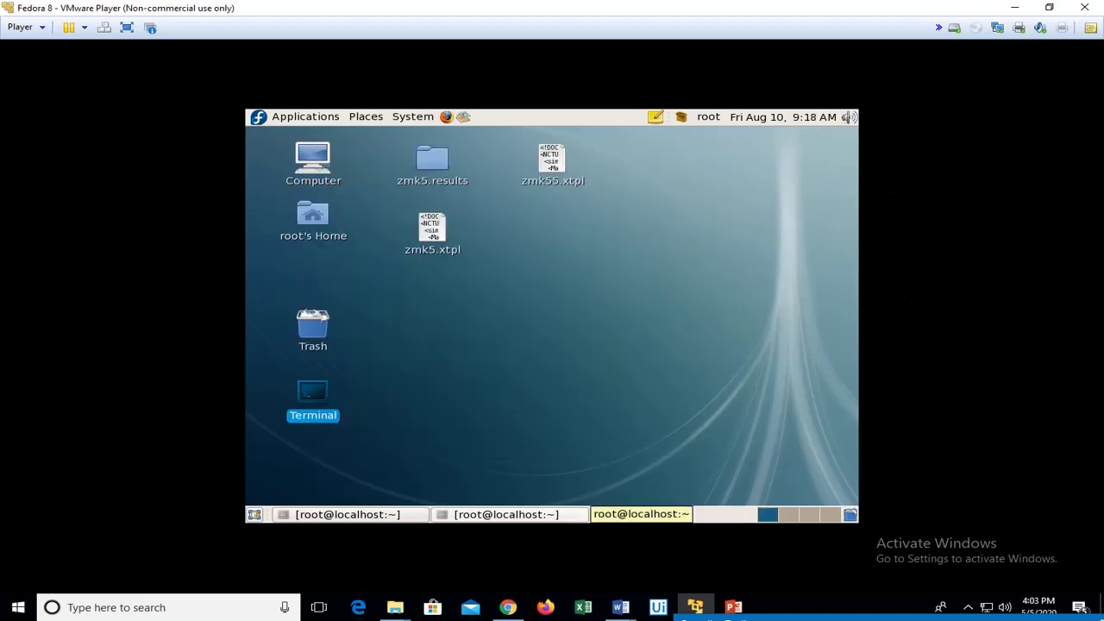
left_click(518, 514)
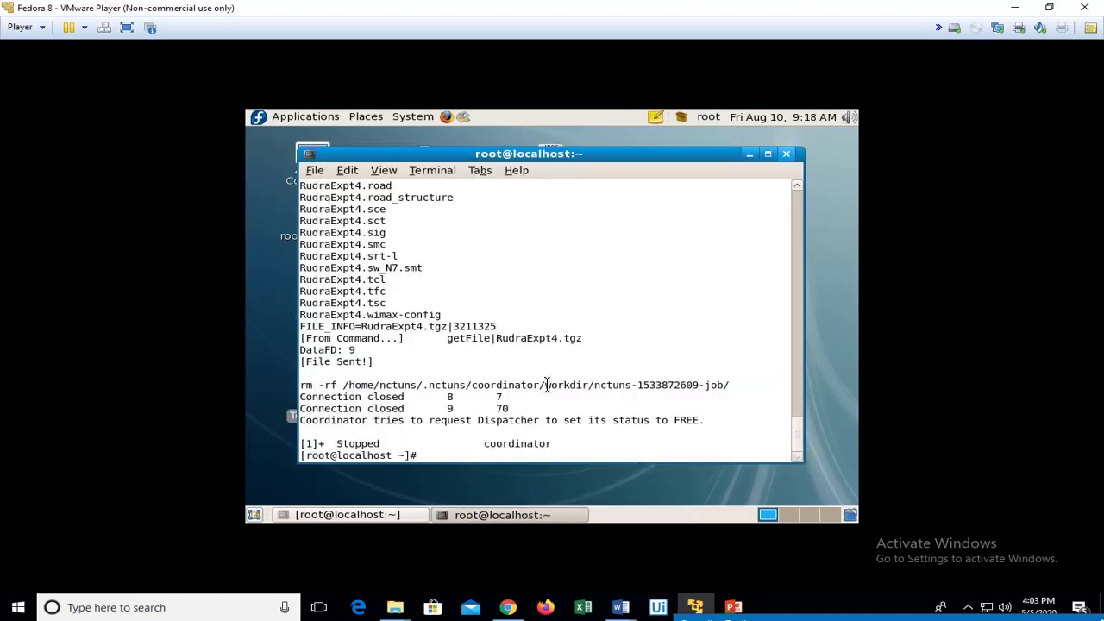
left_click(787, 155)
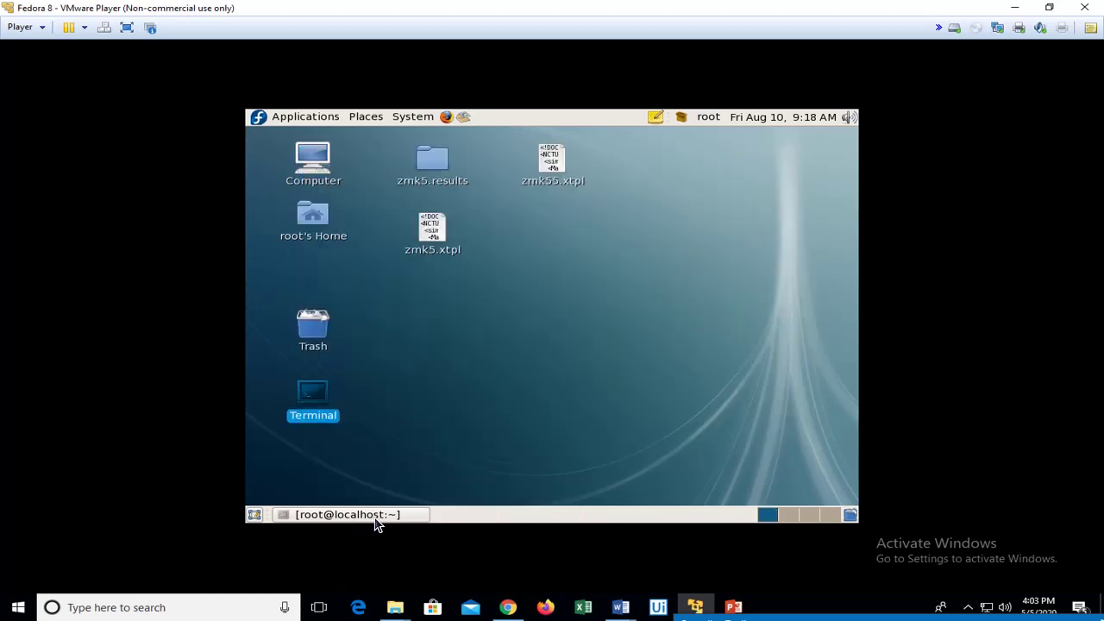
left_click(401, 512)
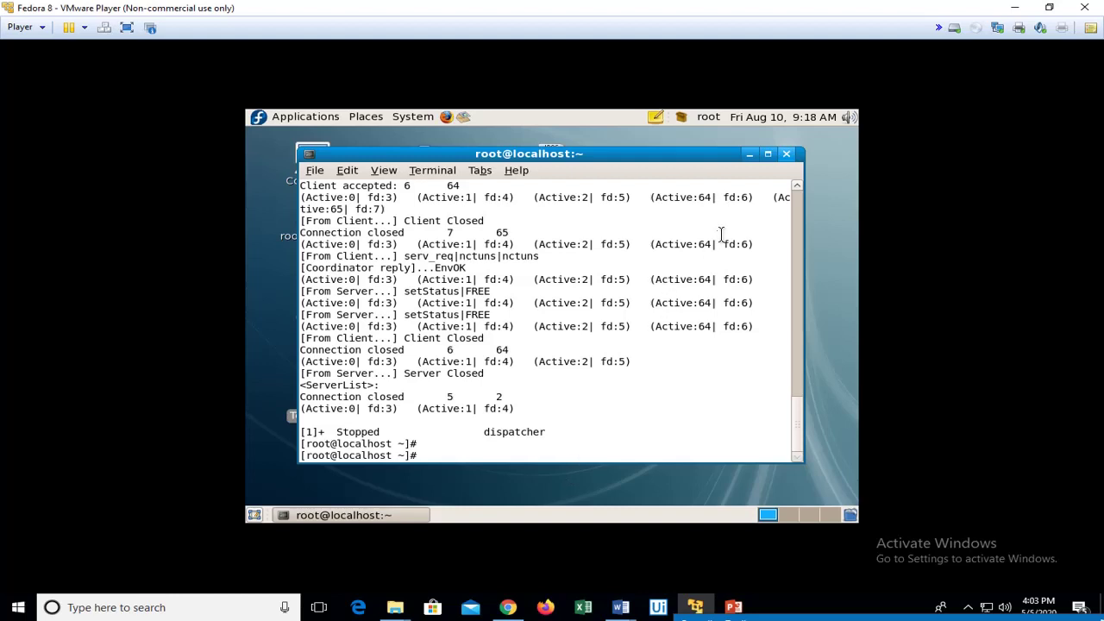
left_click(785, 154)
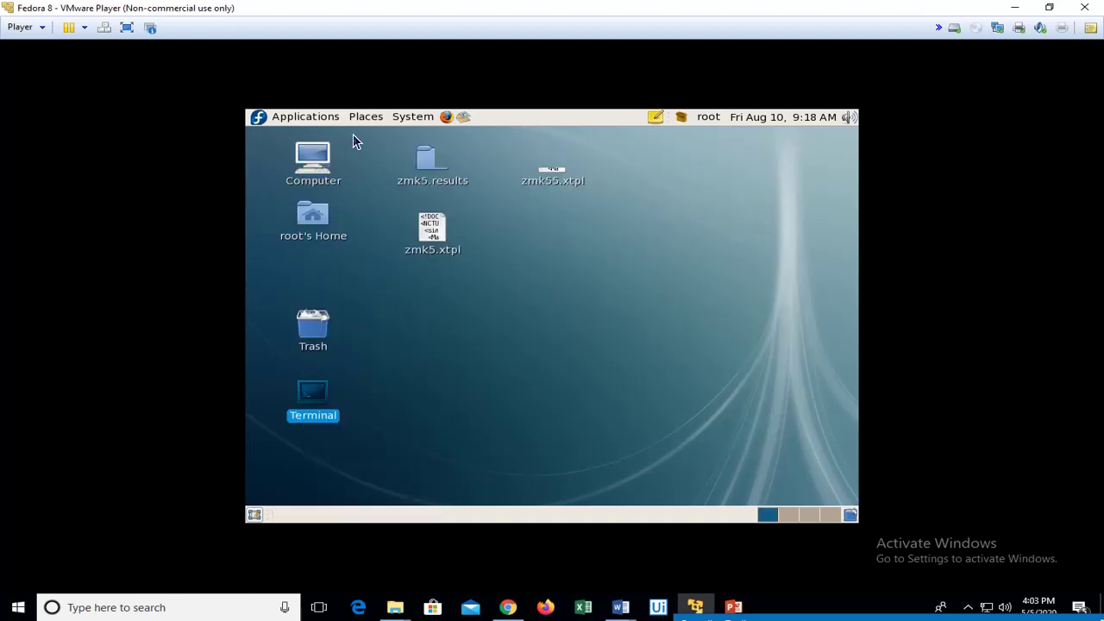
Shut down the Fedora 8 system and confirm the shutdown.
left_click(414, 117)
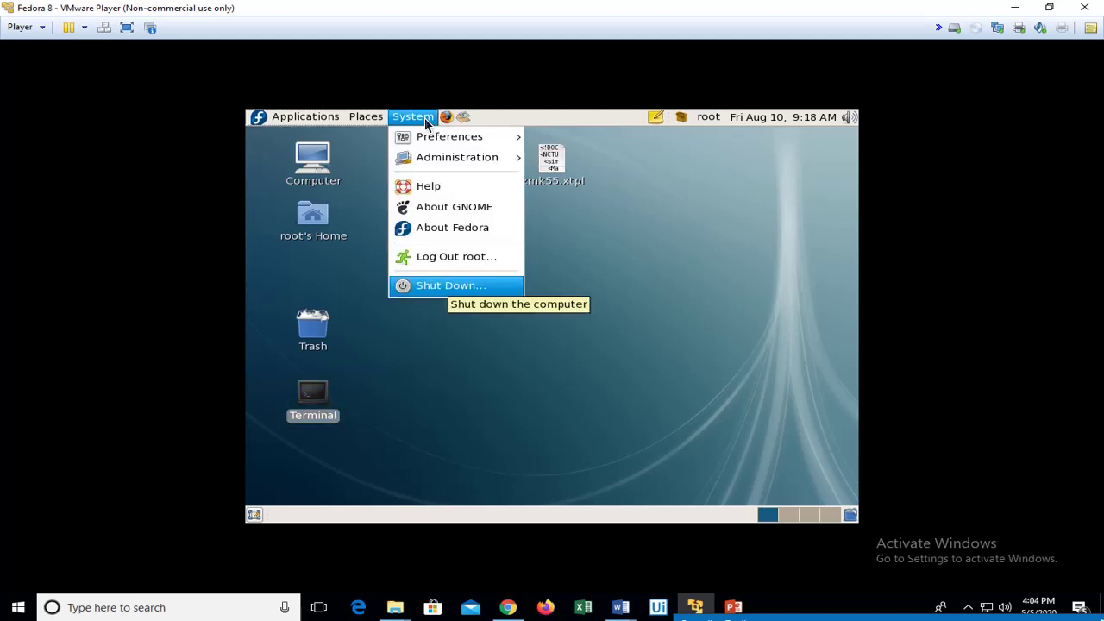
left_click(439, 287)
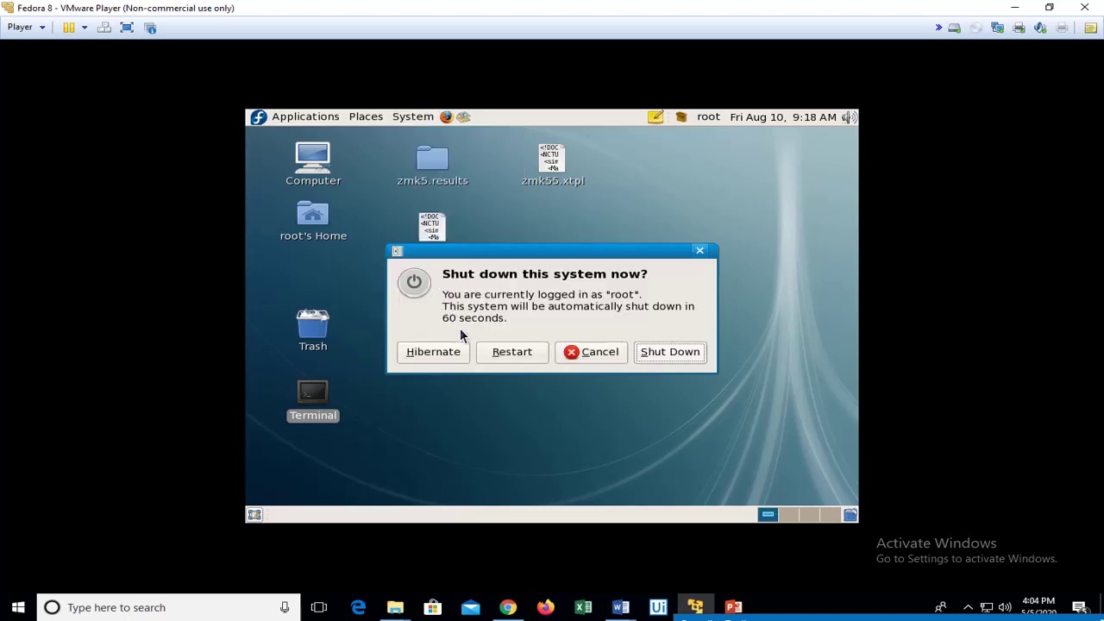
left_click(697, 355)
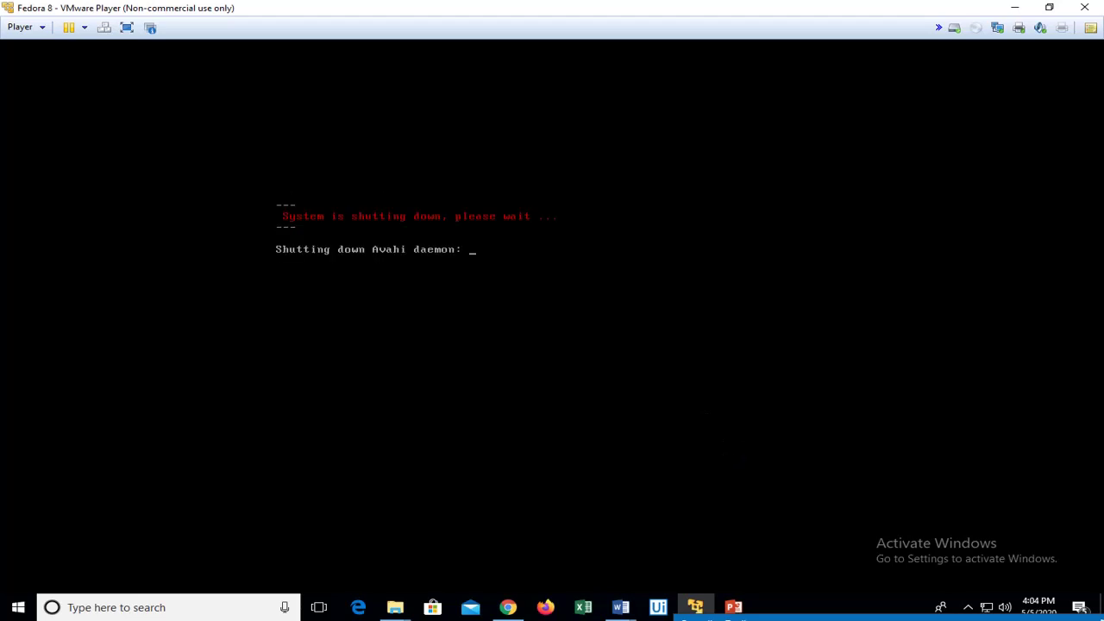
Switch to PowerPoint and display the THANK YOU slide of the Intro Computer networks Laboratory presentation.
left_click(731, 609)
left_click(153, 556)
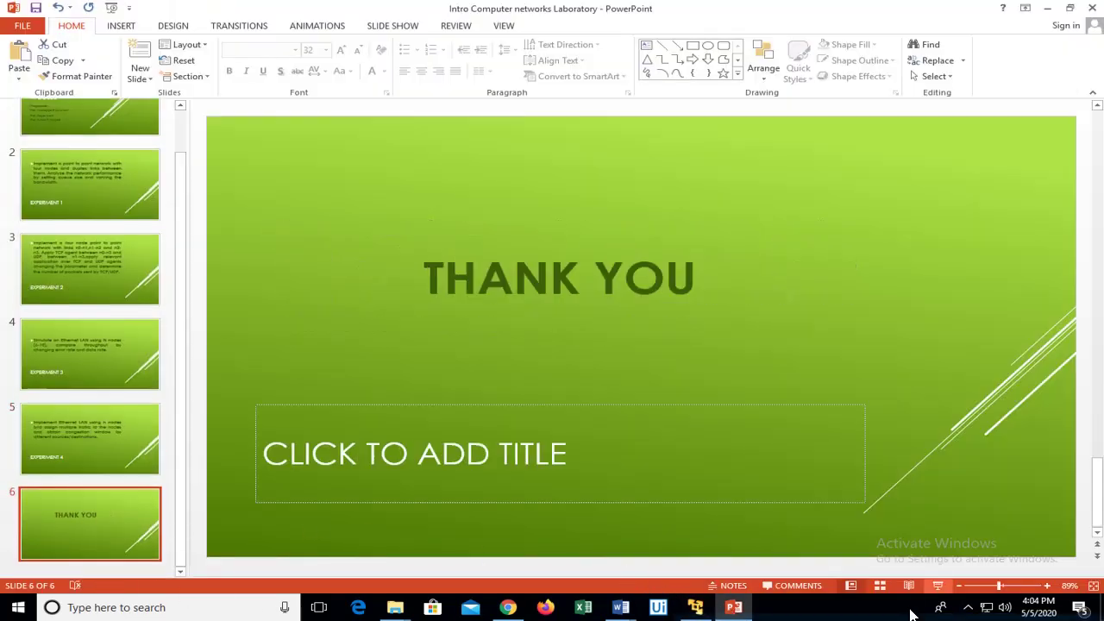